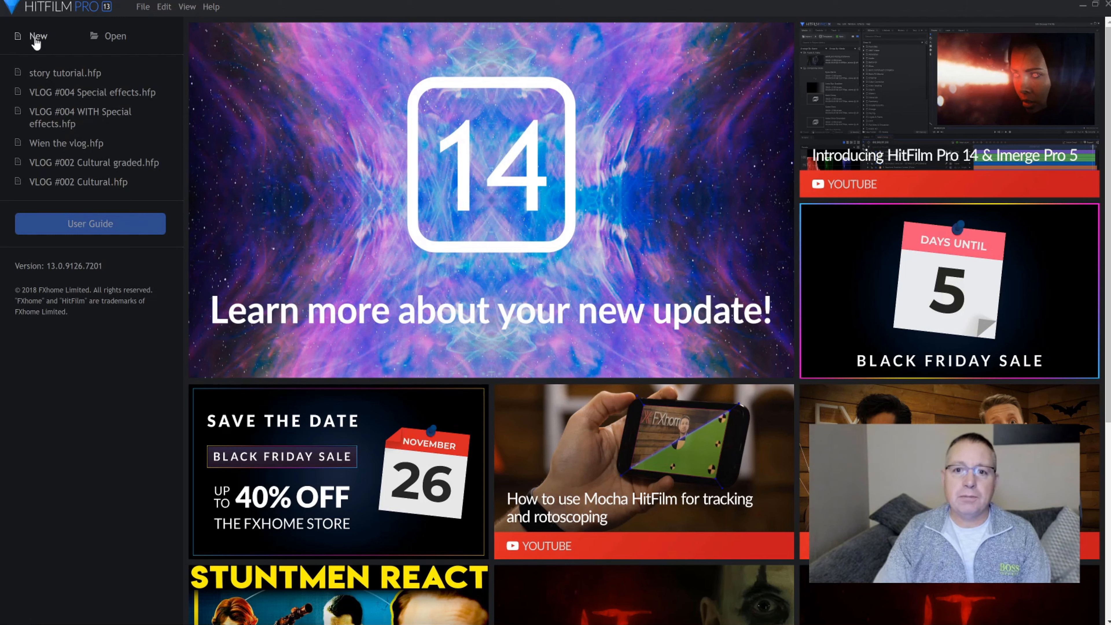
Create a new project with the 1080p Full HD @ 30 fps template
click(36, 43)
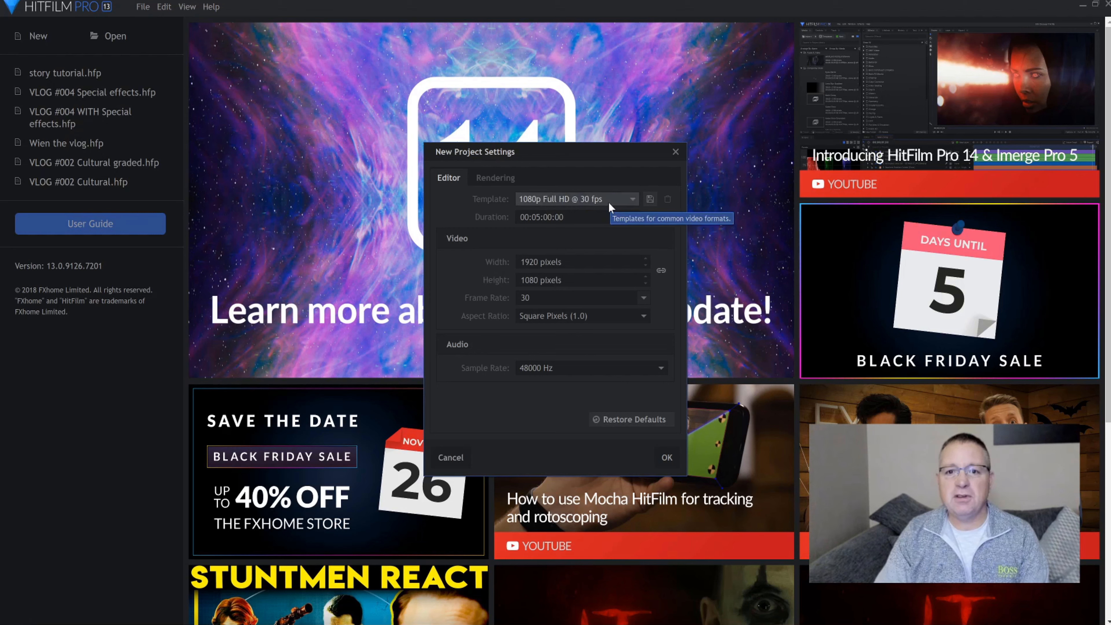
click(668, 458)
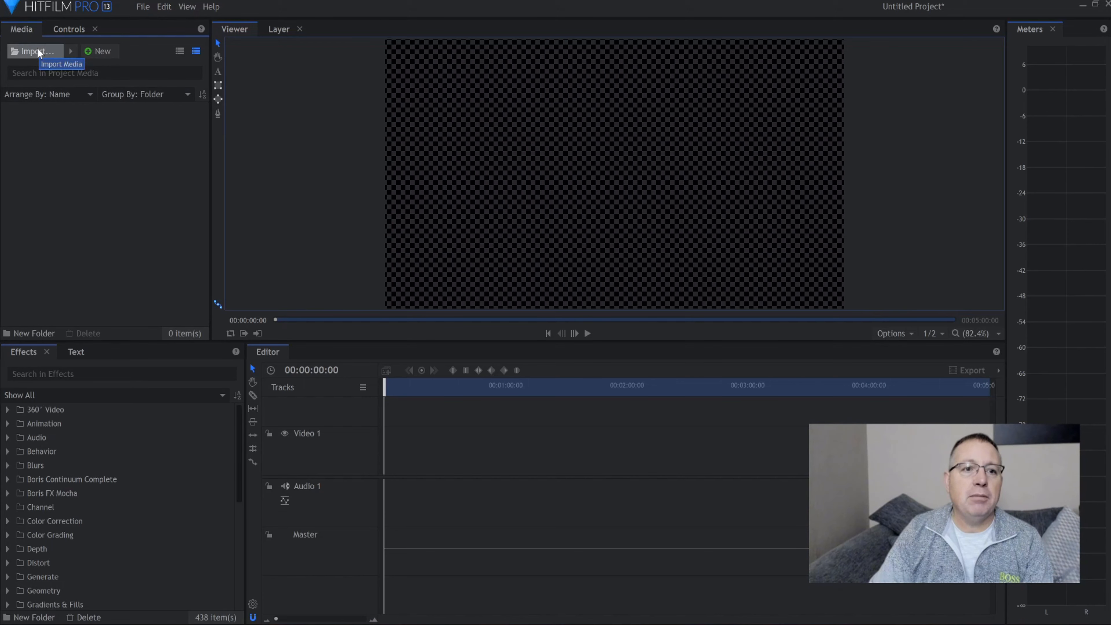
Import all four video clips from the Gr1 folder on the desktop into the project media
double_click(85, 174)
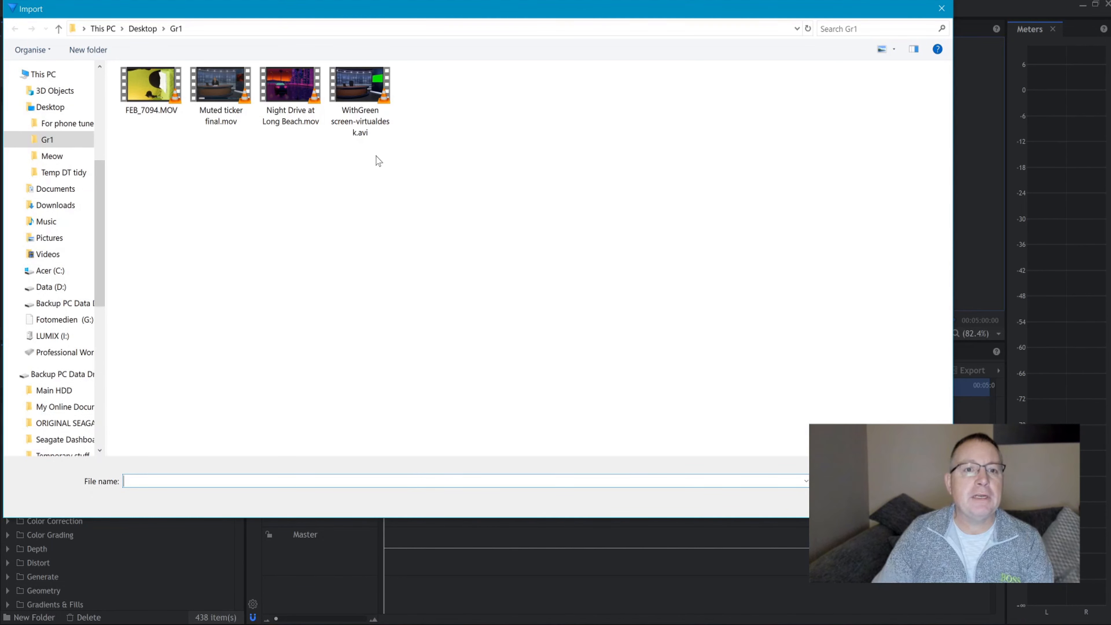
drag(379, 161, 163, 71)
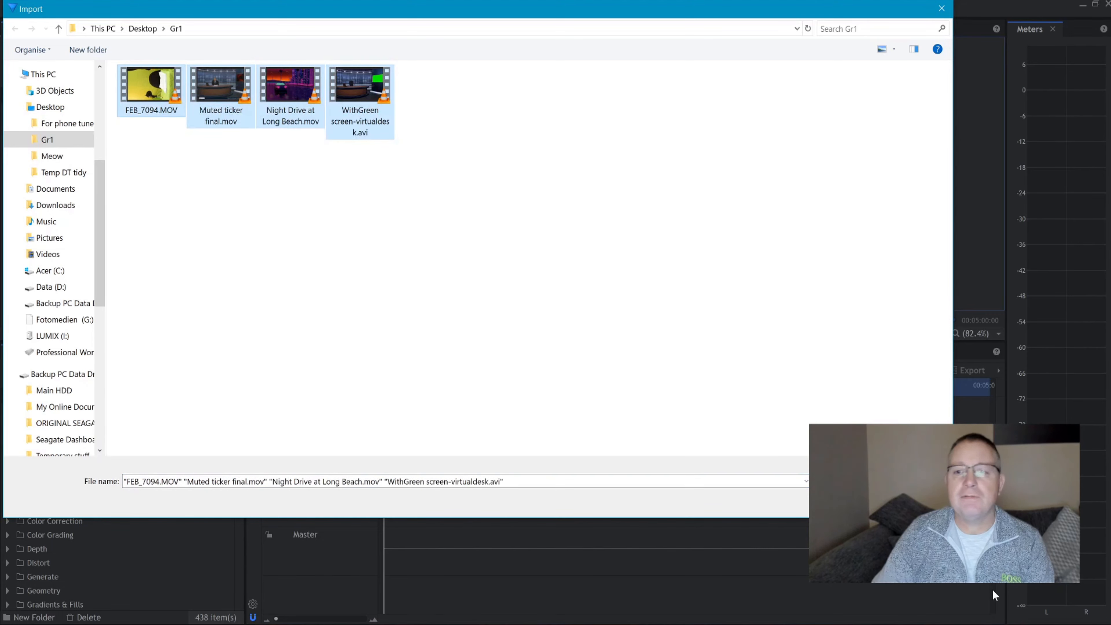
key(Return)
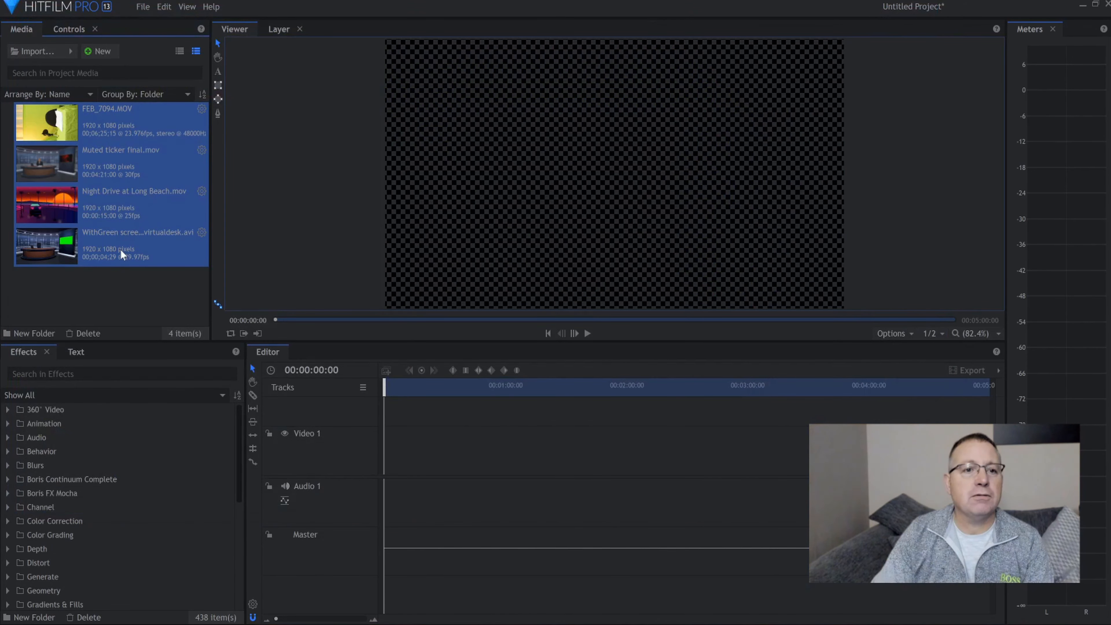
click(135, 293)
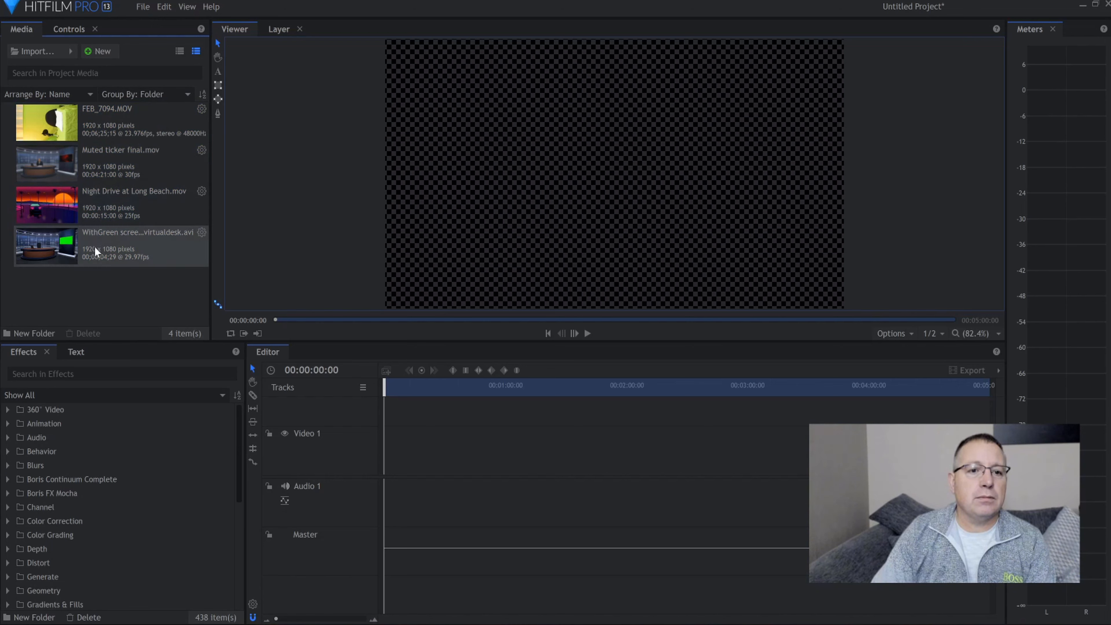
Place the WithGreen screen-virtualdesk.avi clip at the start of Video 1, keeping the sequence settings, and fit it to the frame
drag(96, 252, 390, 451)
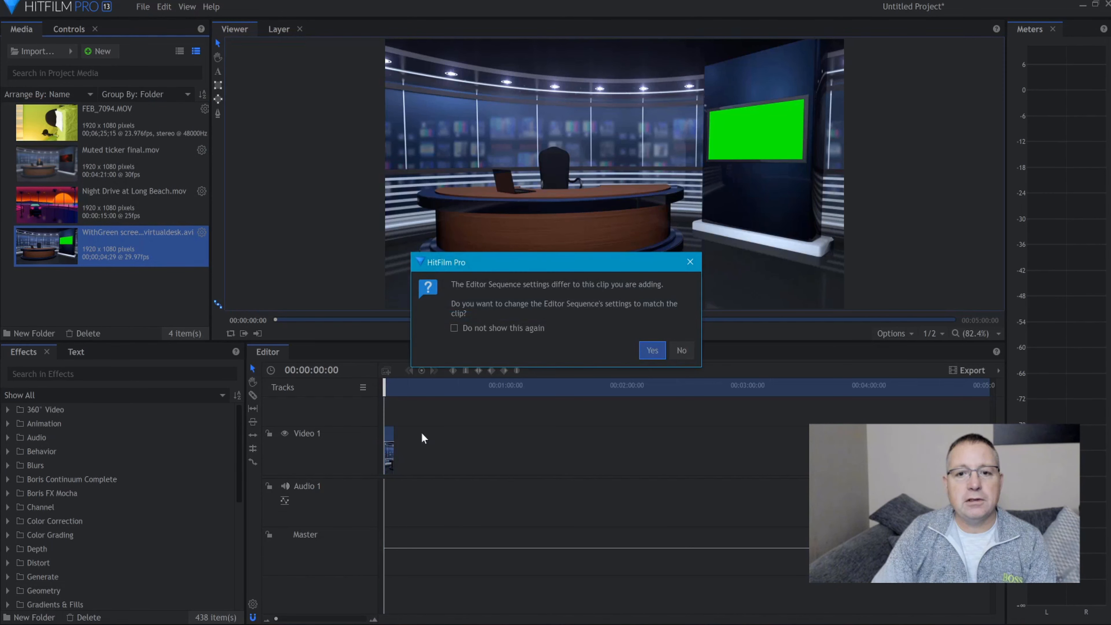
click(690, 353)
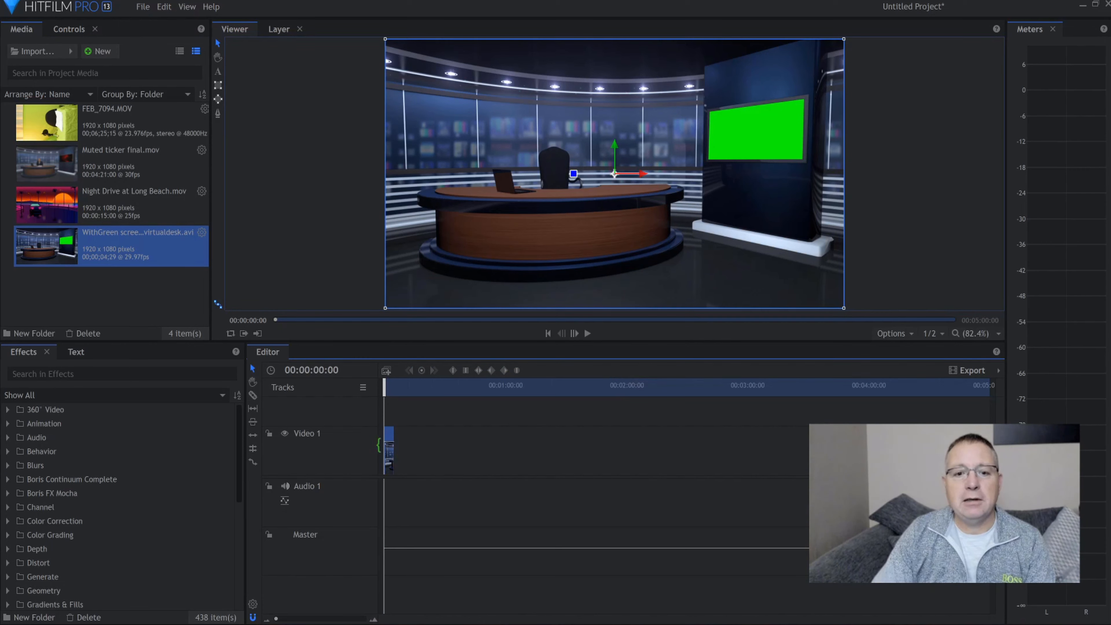
right_click(390, 438)
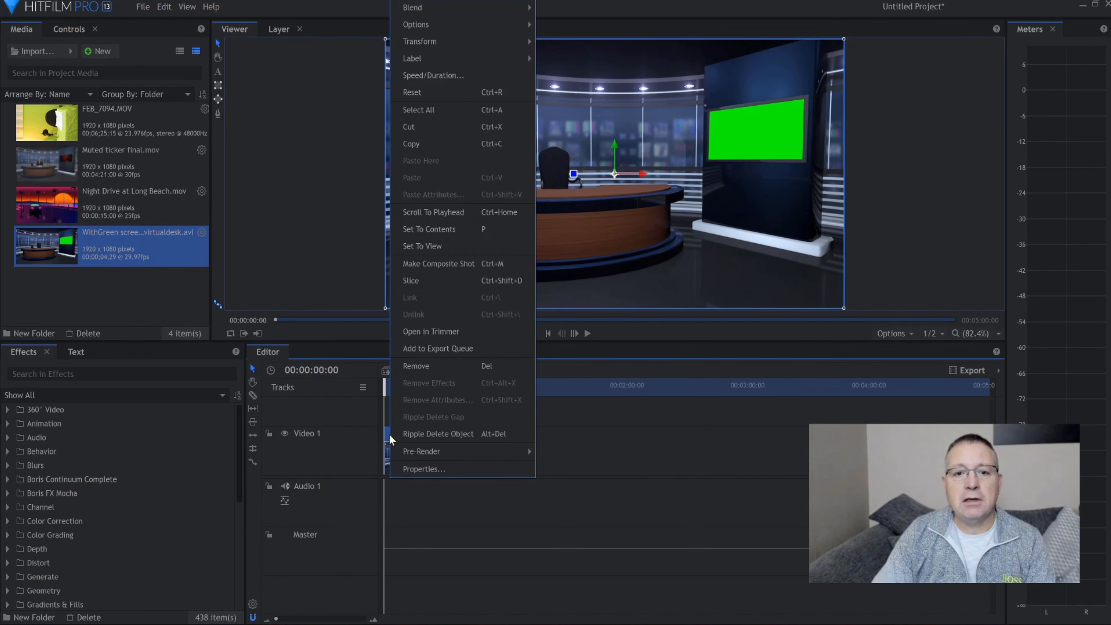
mouse_move(428, 44)
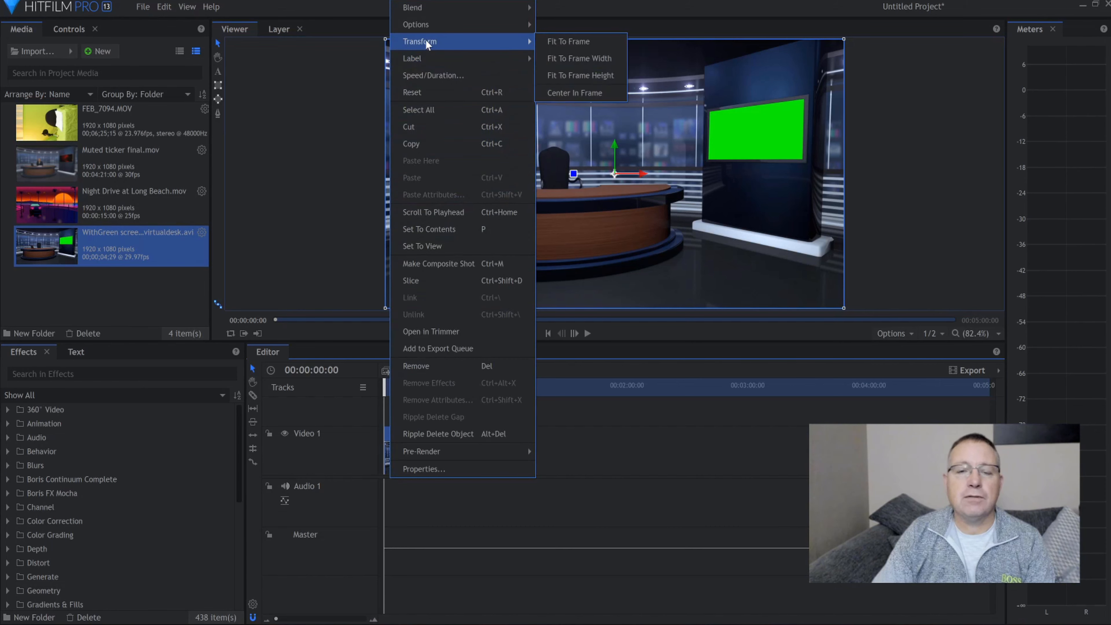
click(587, 44)
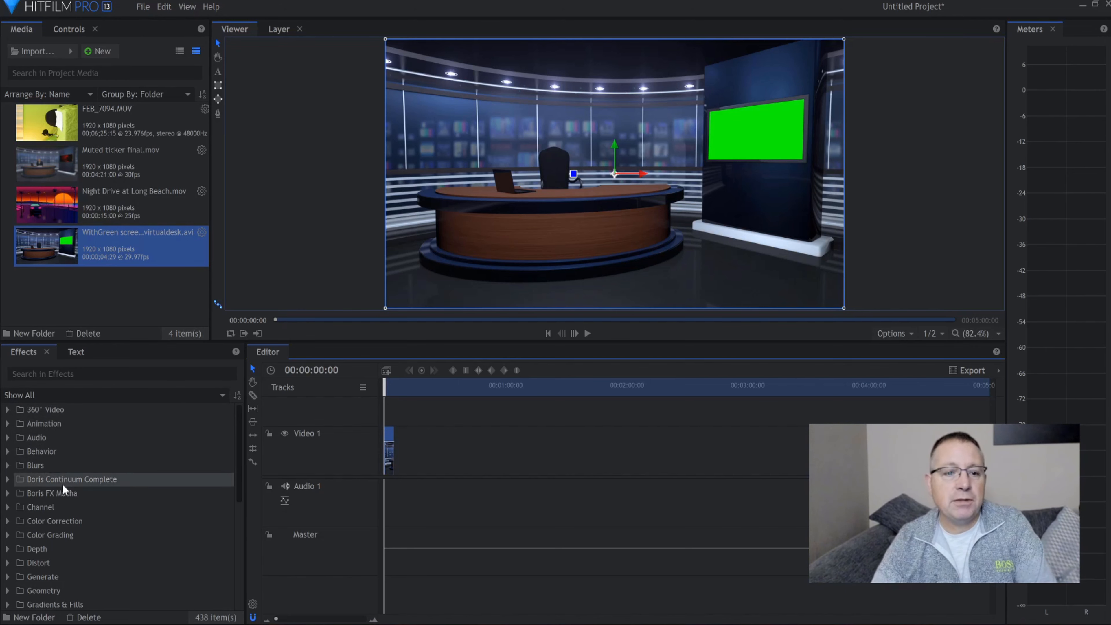
Try to apply the Chroma Key effect from the Keying effects directly to the virtual desk clip on Video 1
scroll(29, 562, down, 3)
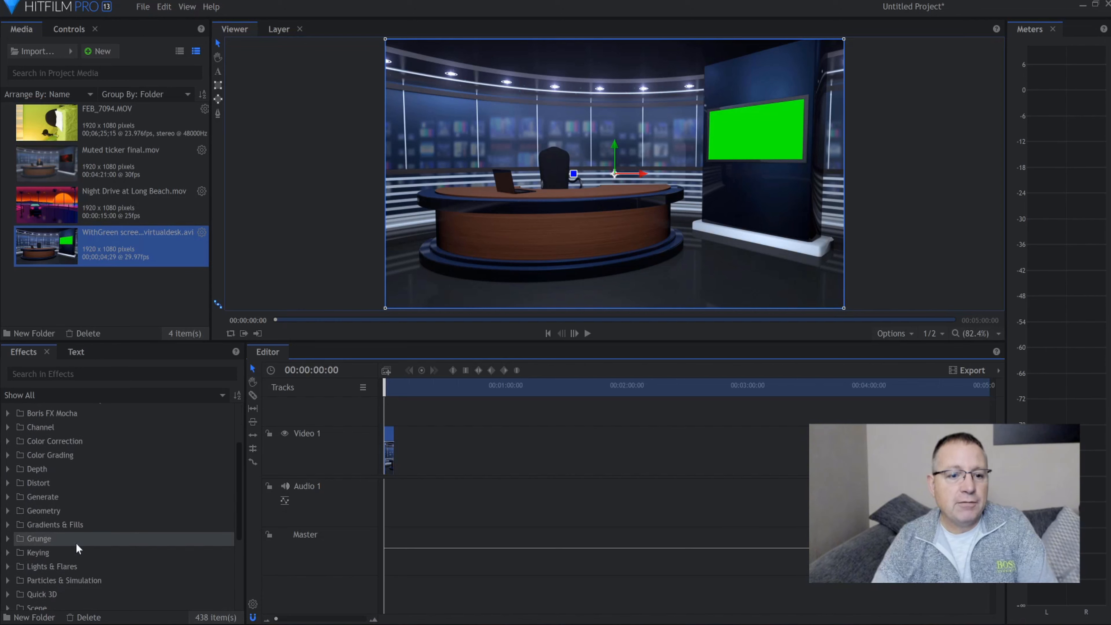
click(8, 553)
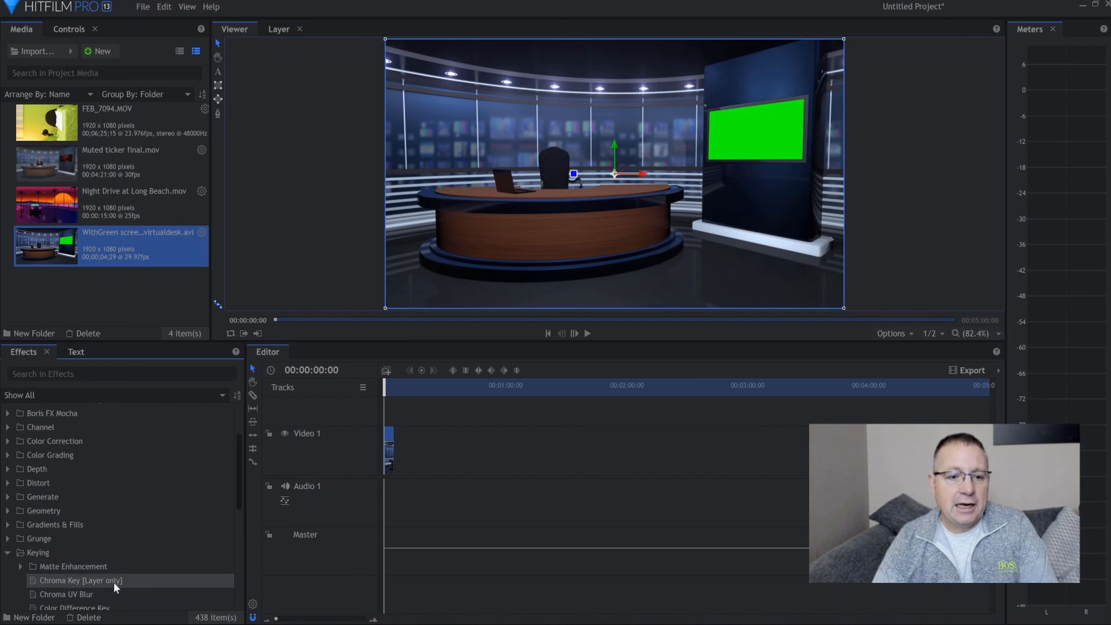
drag(114, 582, 390, 437)
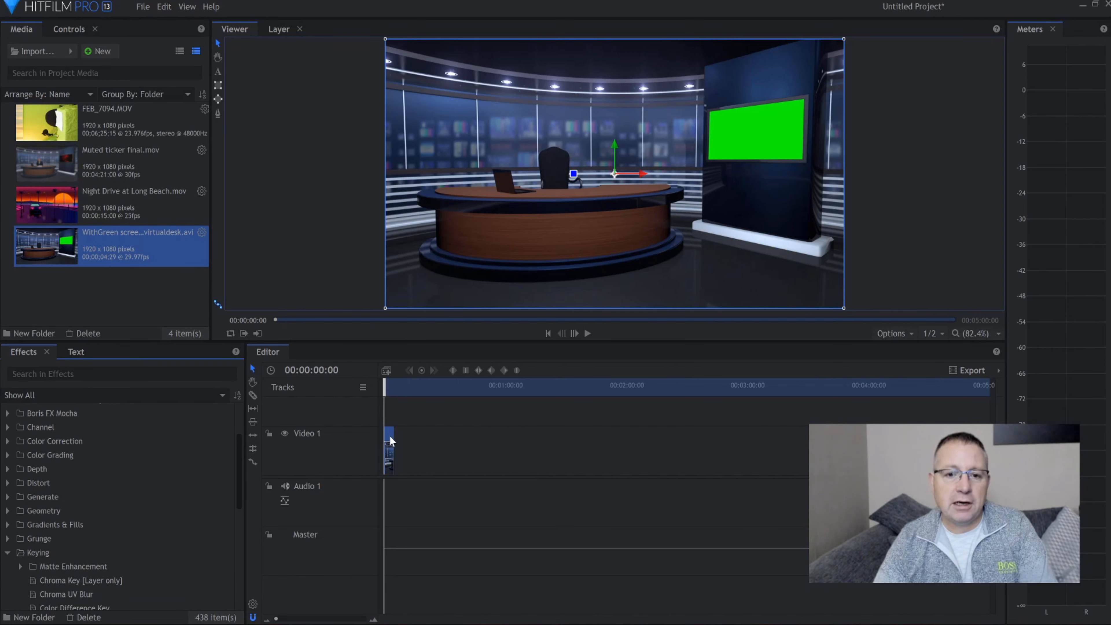
Make a composite shot from the virtual desk clip, taking properties from Selected Clip and using Leave Here
right_click(391, 440)
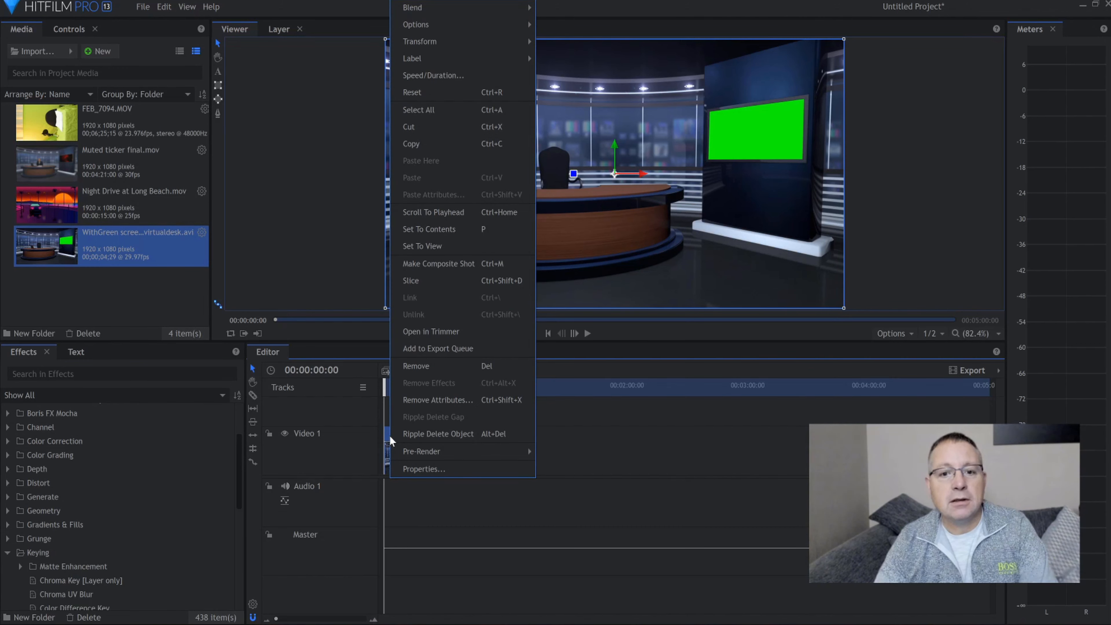
click(455, 271)
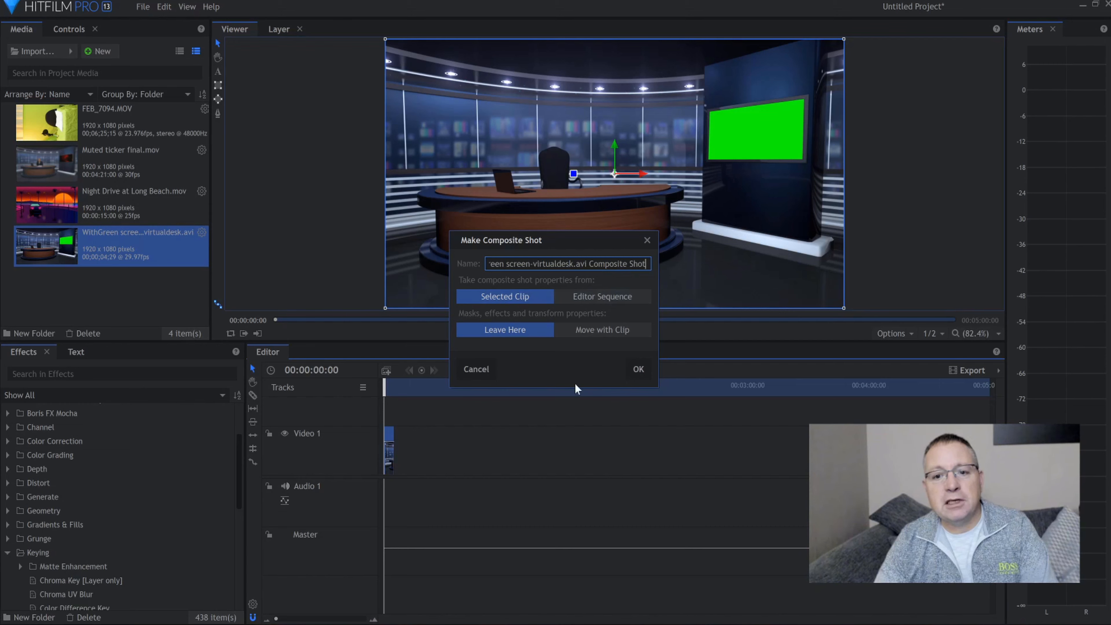
click(637, 369)
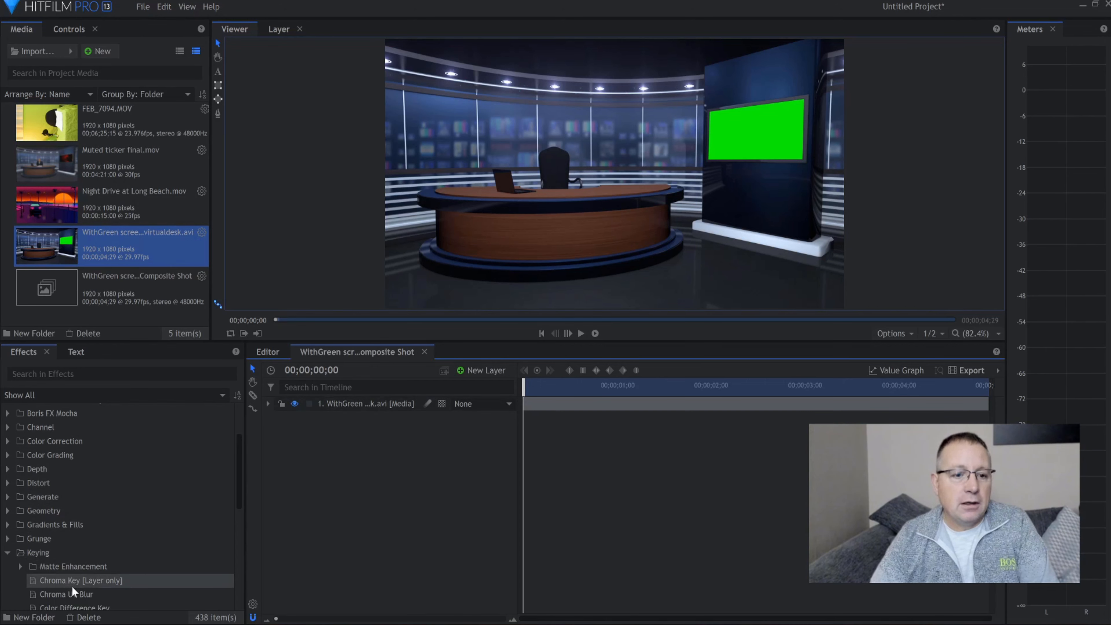
Apply Chroma Key to the virtual desk layer and sample the studio's green screen as the key colour
drag(63, 584, 349, 405)
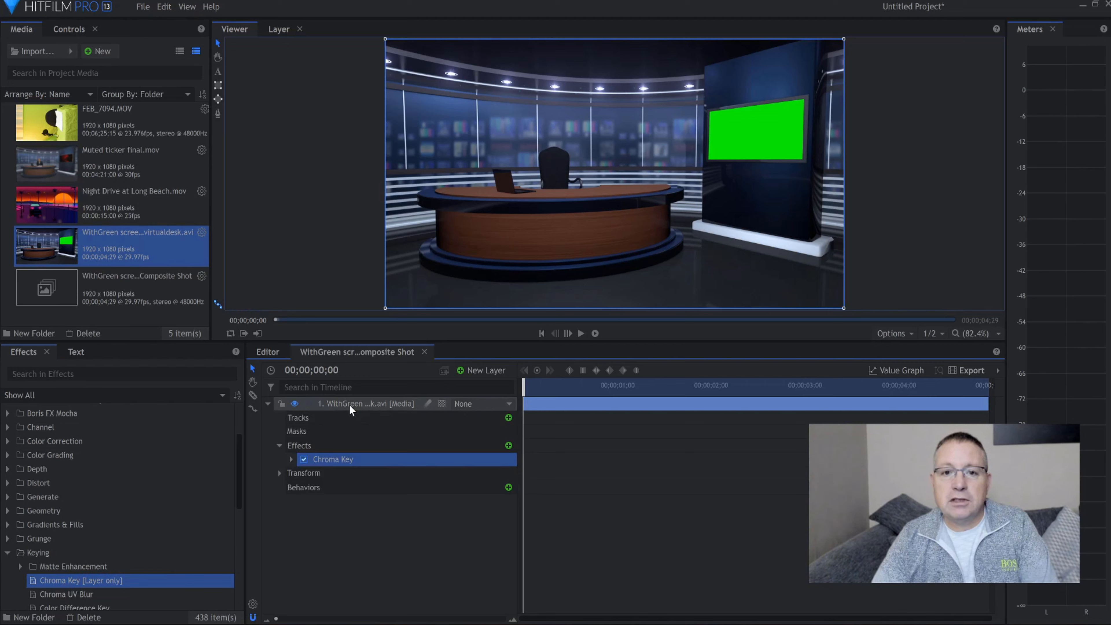
click(291, 459)
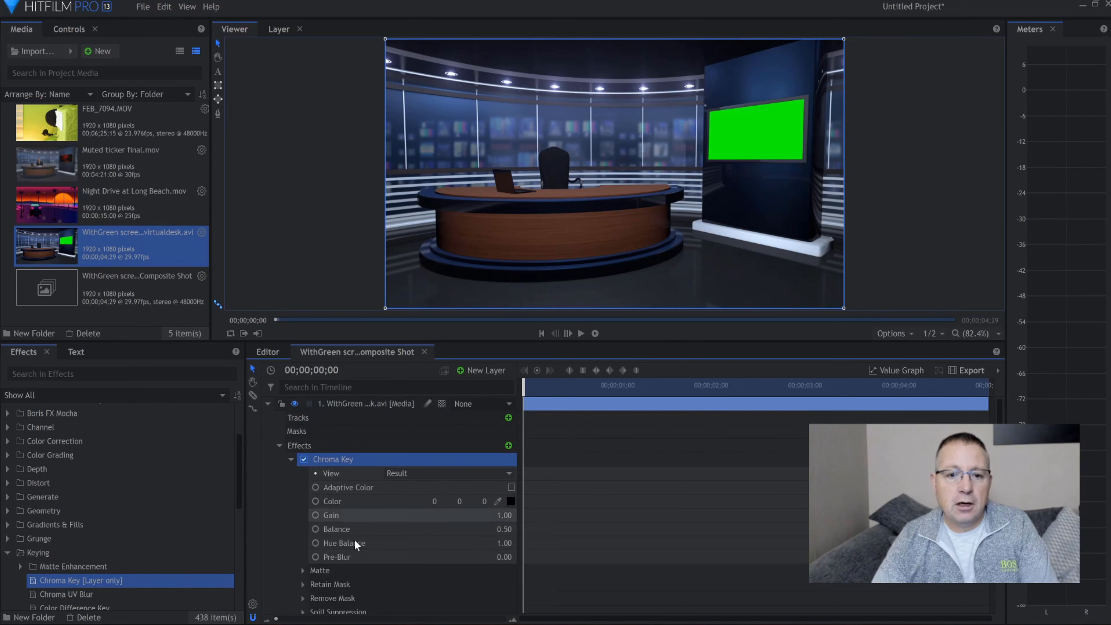
click(497, 502)
click(727, 146)
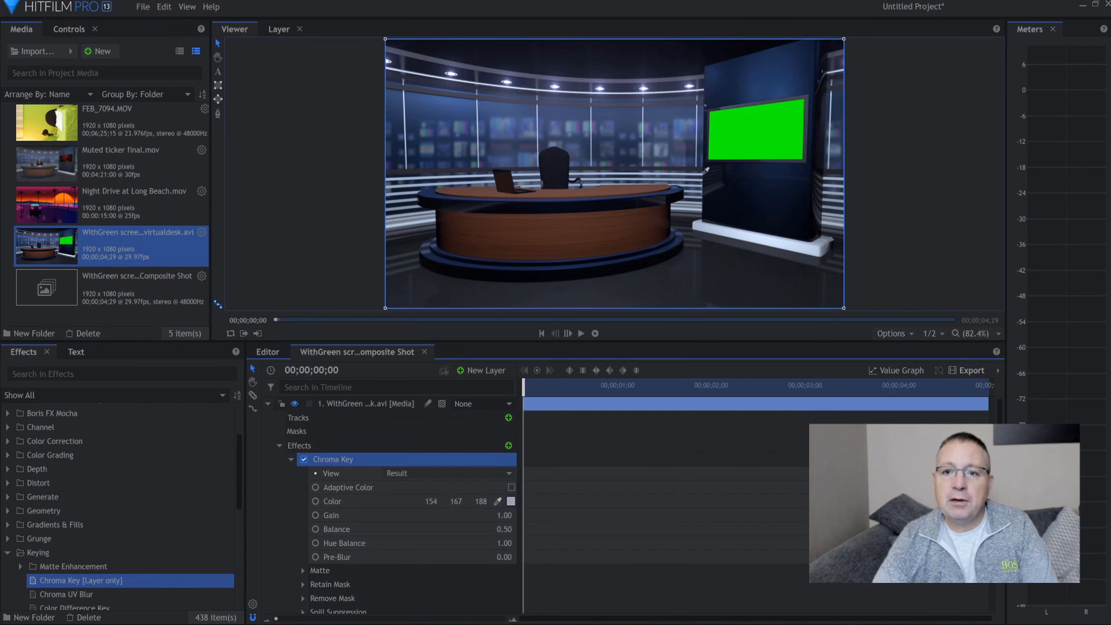
click(726, 146)
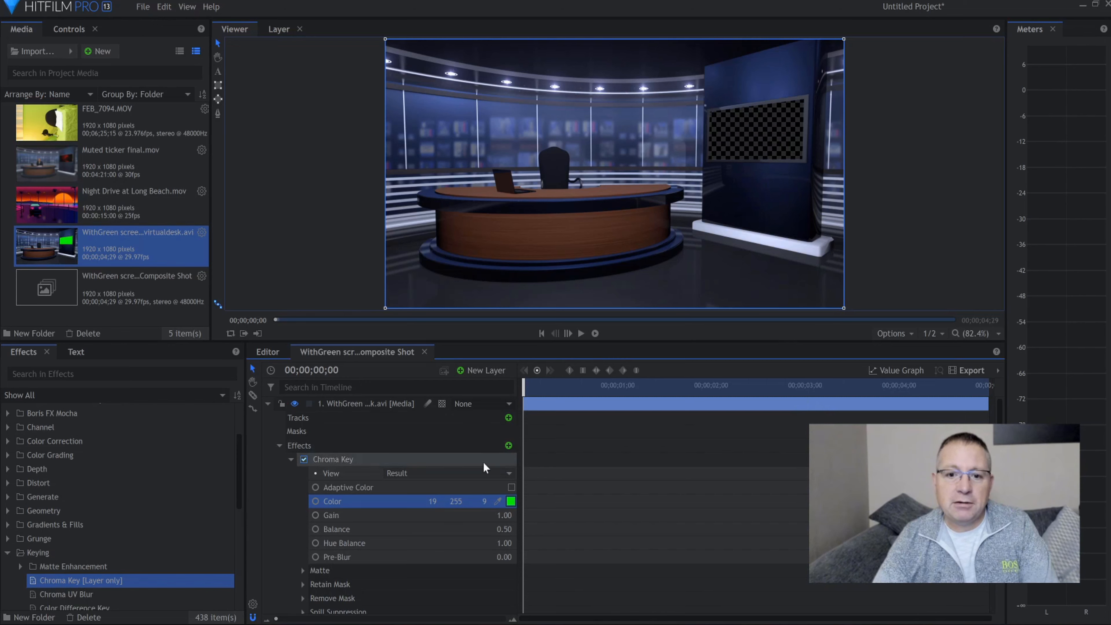
Switch the Chroma Key view to Status and set the Gain to 1.34
click(509, 474)
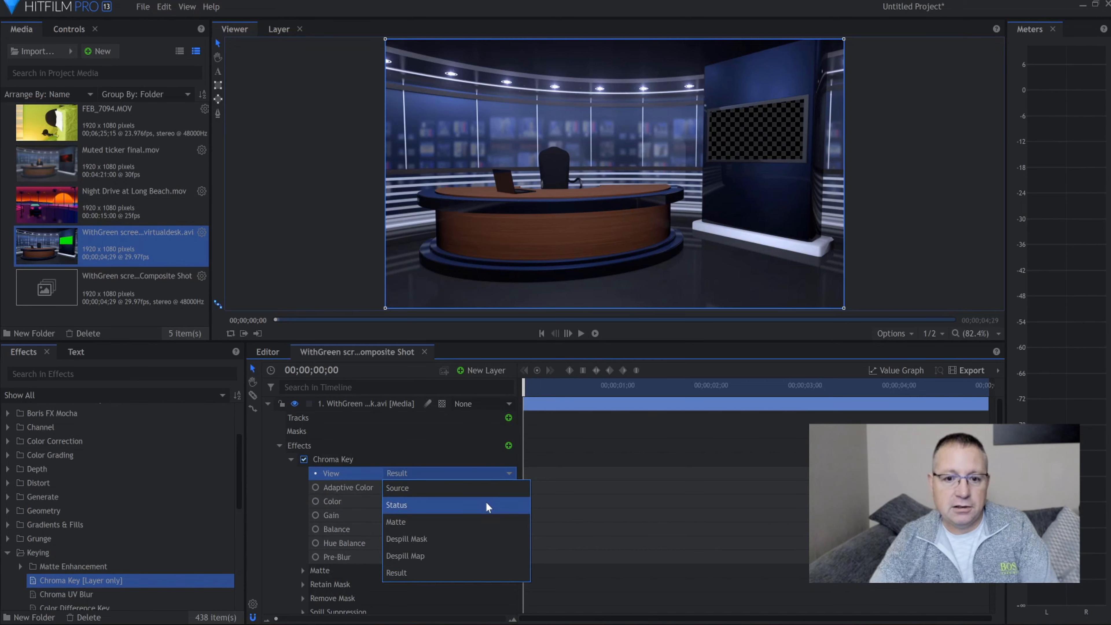
click(488, 508)
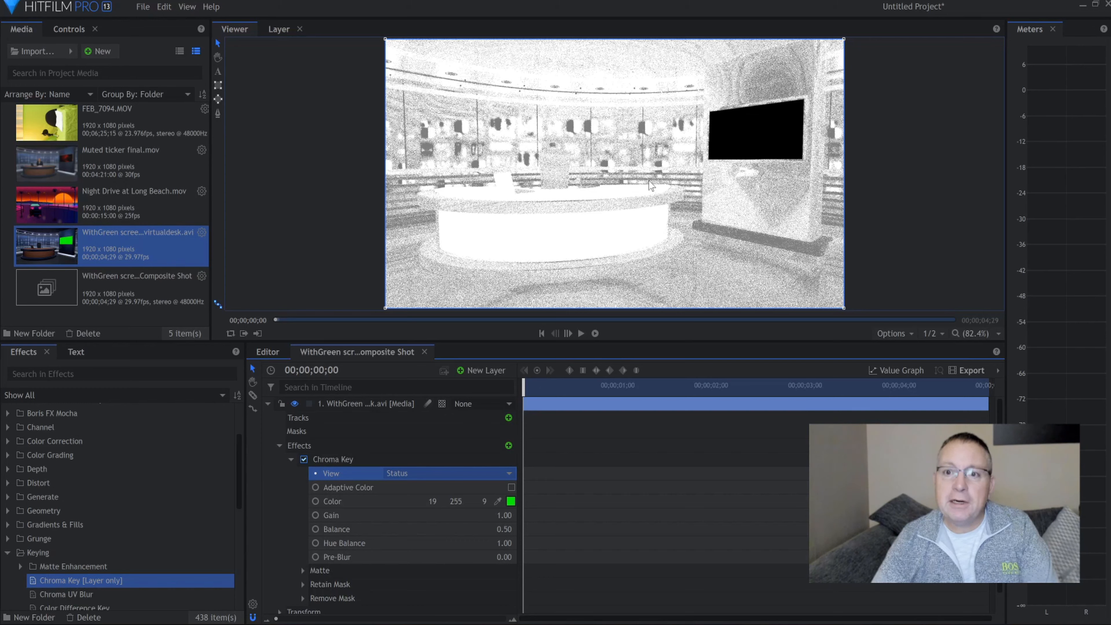
scroll(788, 135, up, 1)
scroll(789, 136, up, 6)
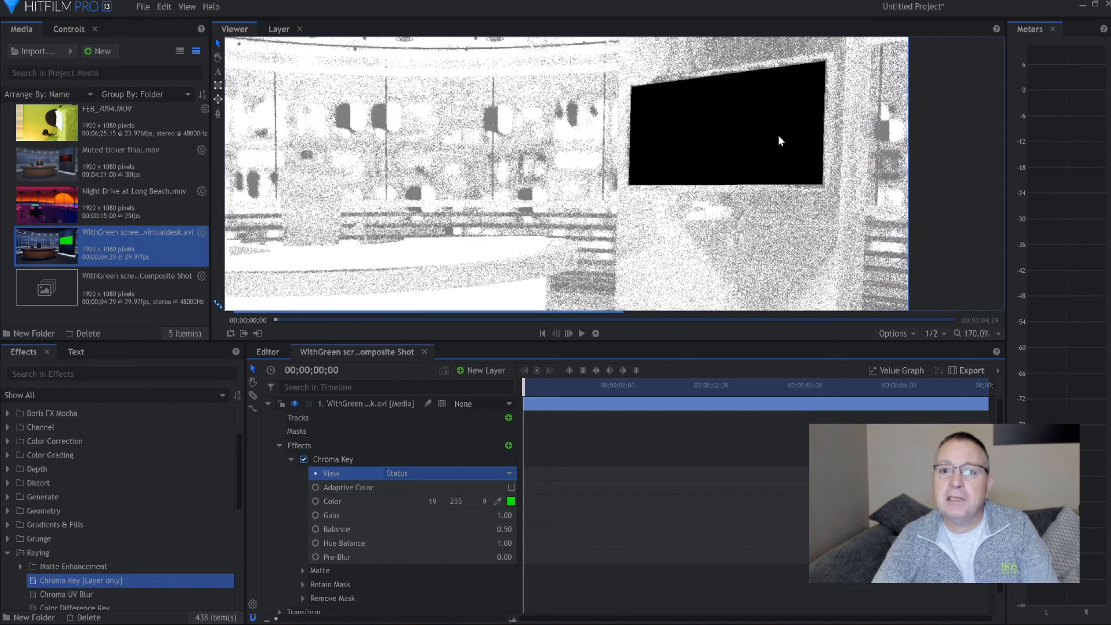
scroll(734, 134, down, 4)
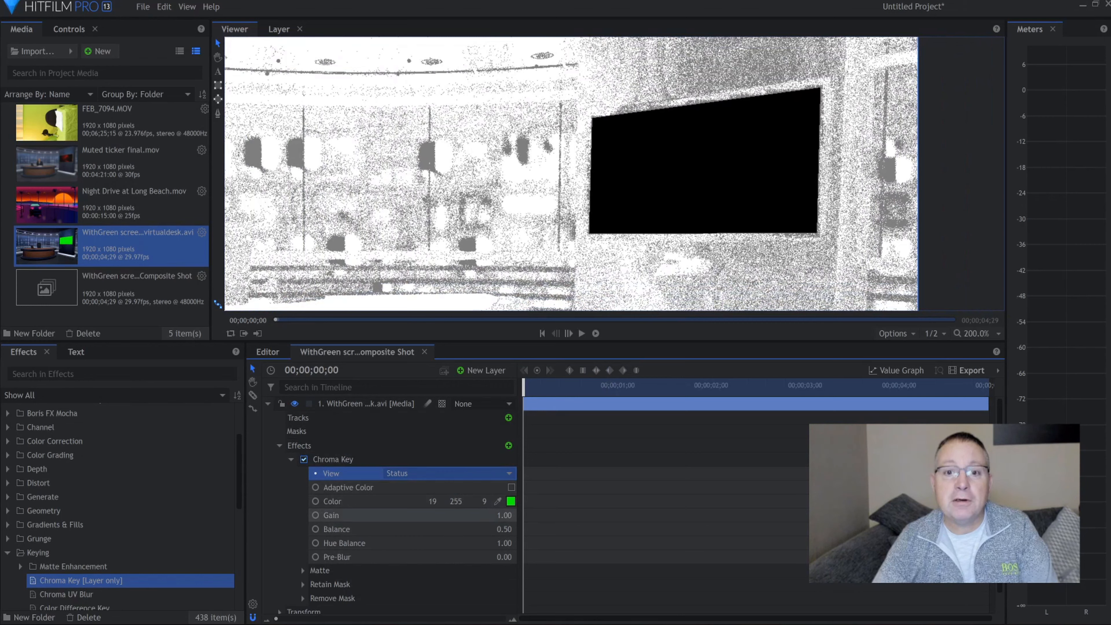
drag(505, 516, 510, 515)
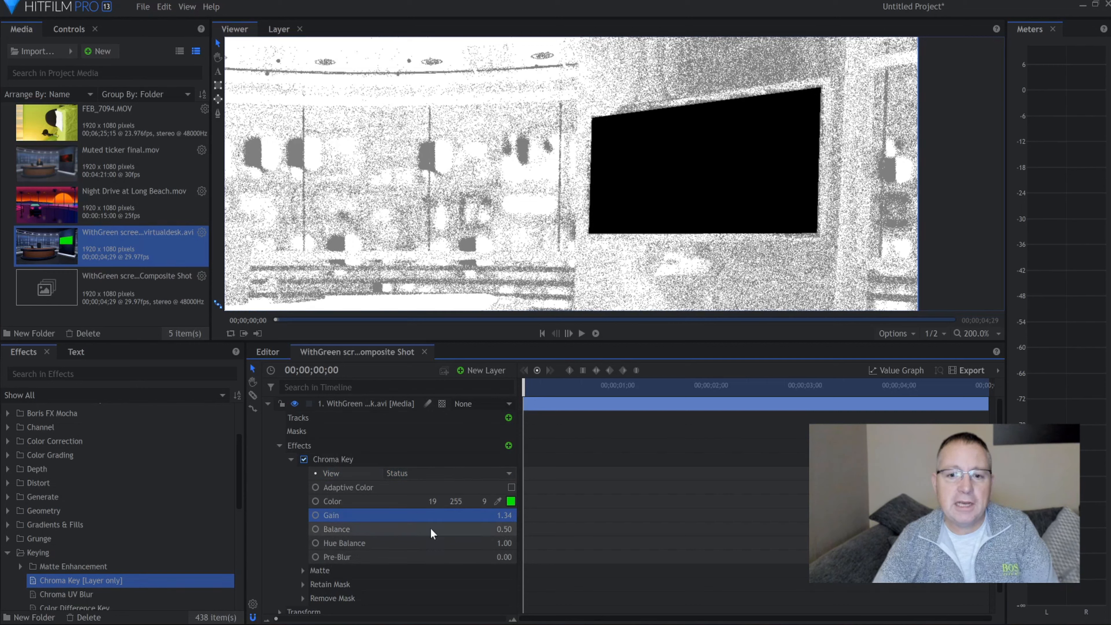
Set the Chroma Key matte's Clip Background to 0.43 and Clip Foreground to 0.99
click(300, 572)
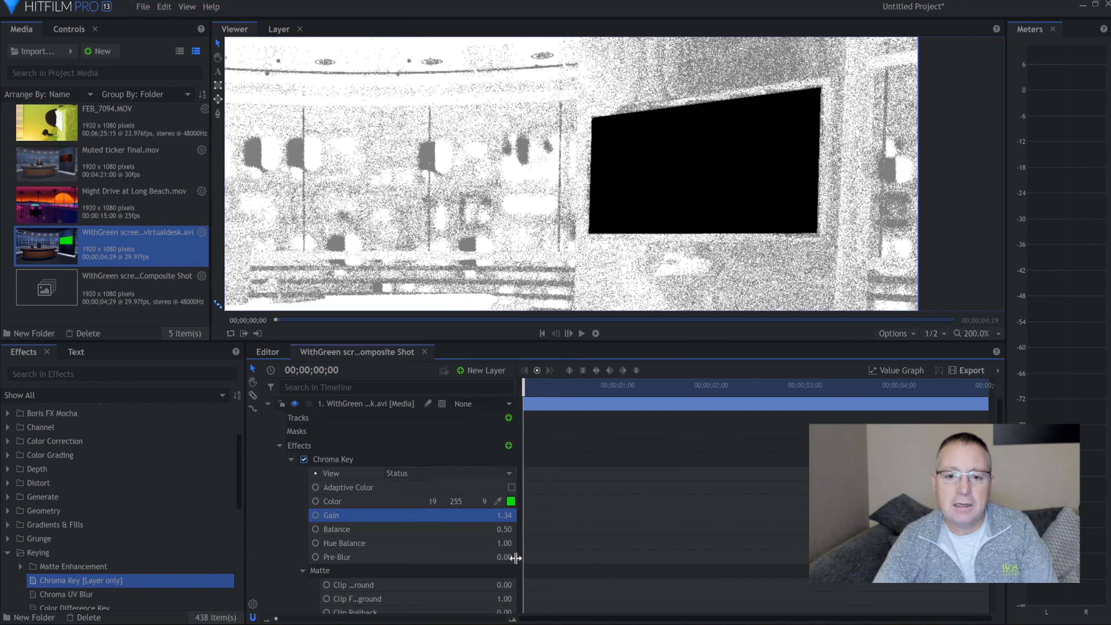
drag(525, 563, 595, 563)
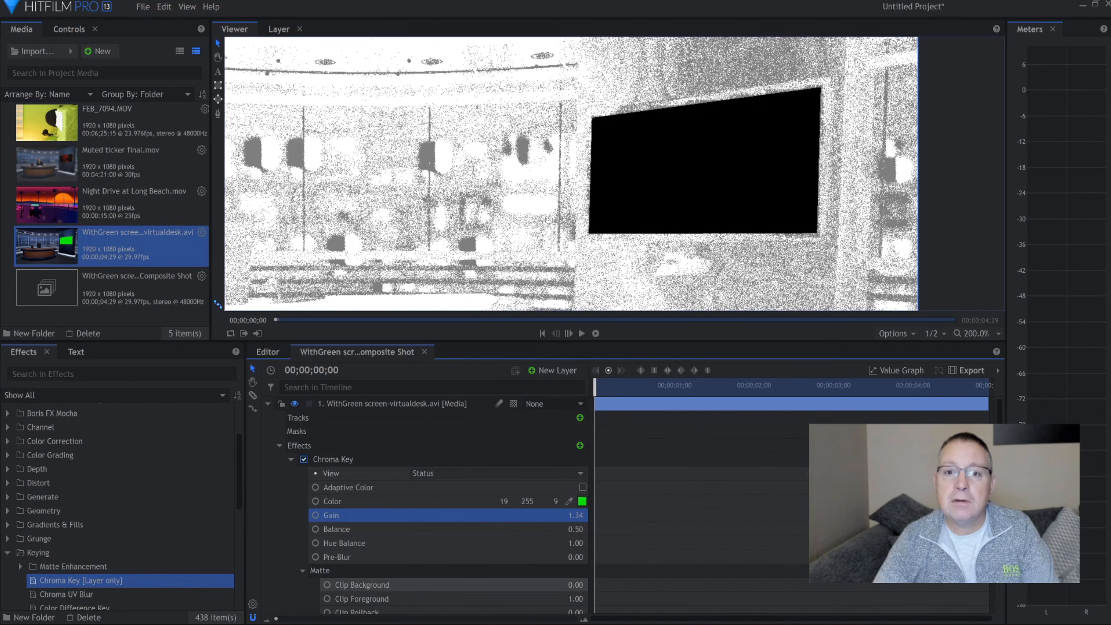
drag(575, 585, 594, 585)
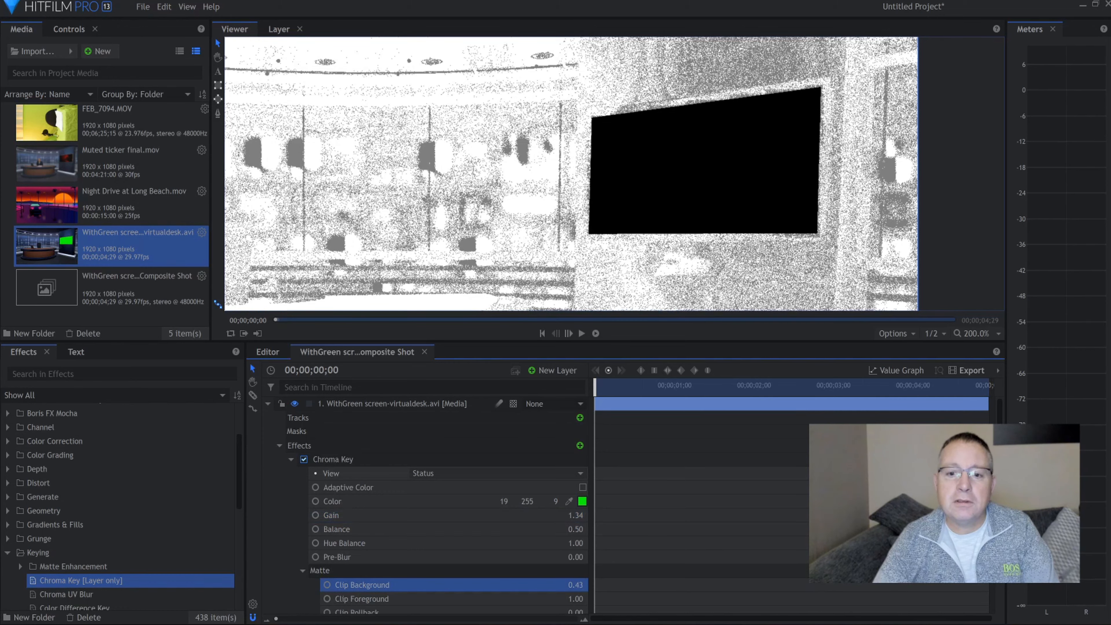
mouse_move(576, 599)
mouse_down()
mouse_move(563, 599)
mouse_move(574, 599)
mouse_up()
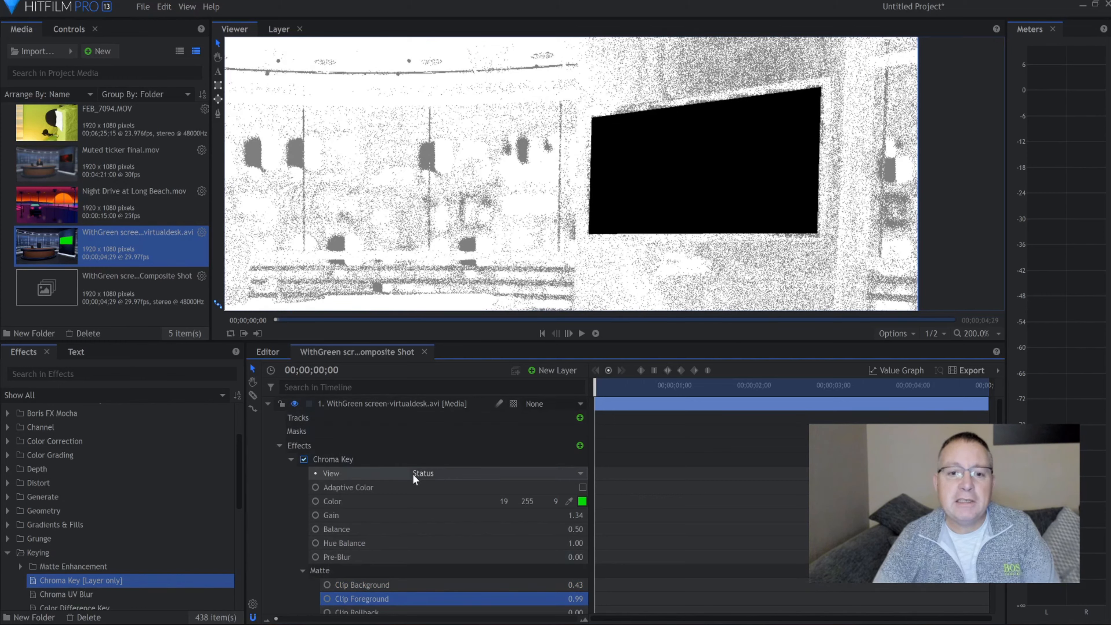
Switch the Chroma Key view back to Result and check the keyed-out studio screen
click(516, 477)
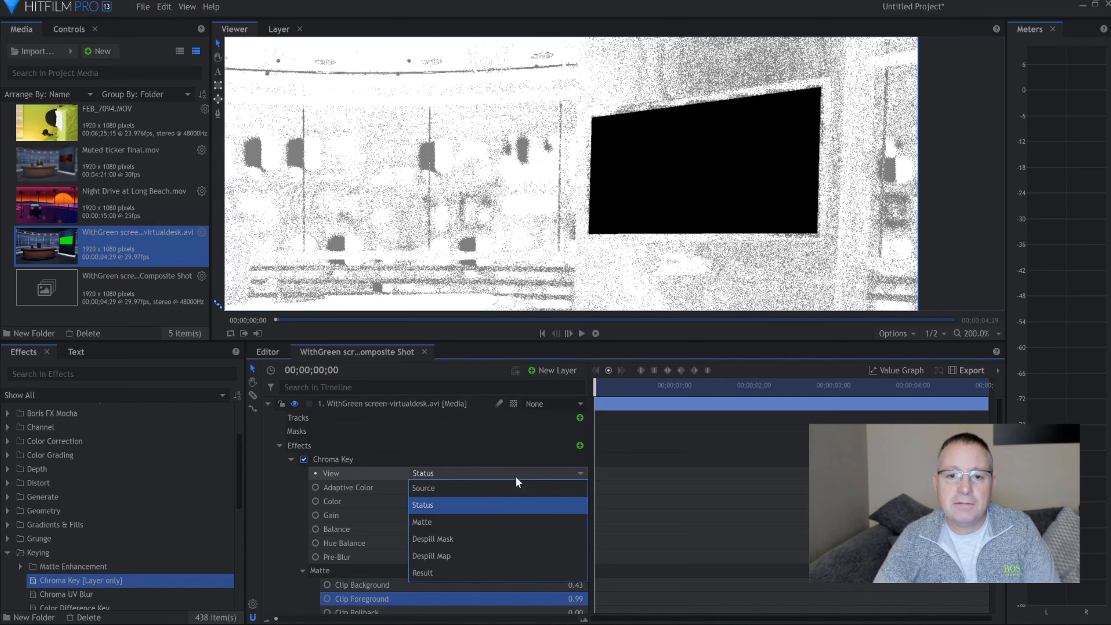
click(467, 570)
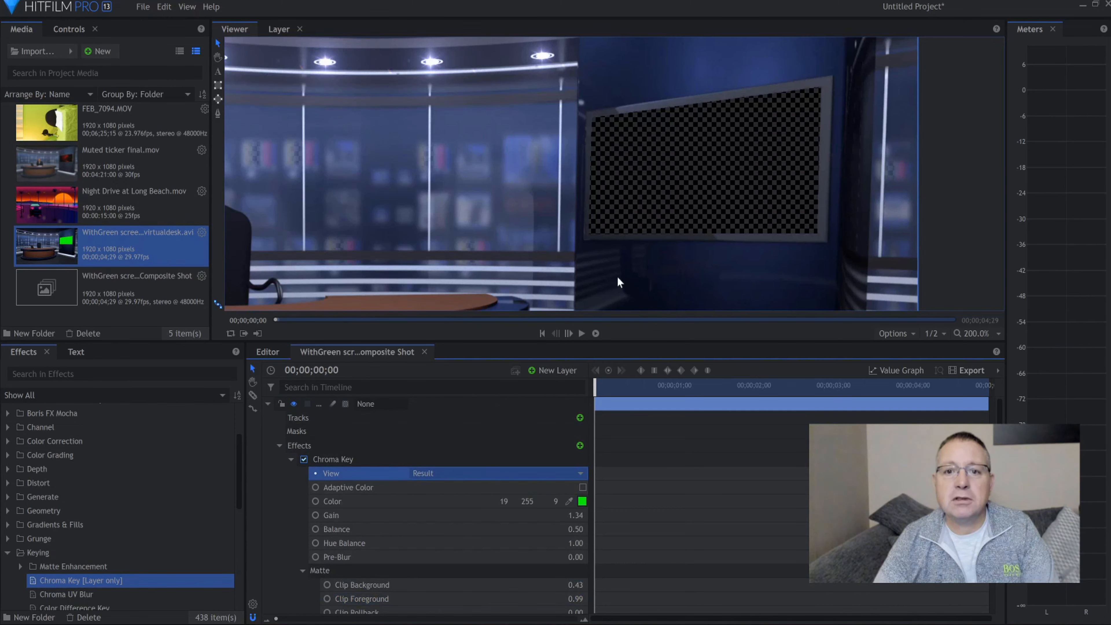
scroll(682, 231, down, 2)
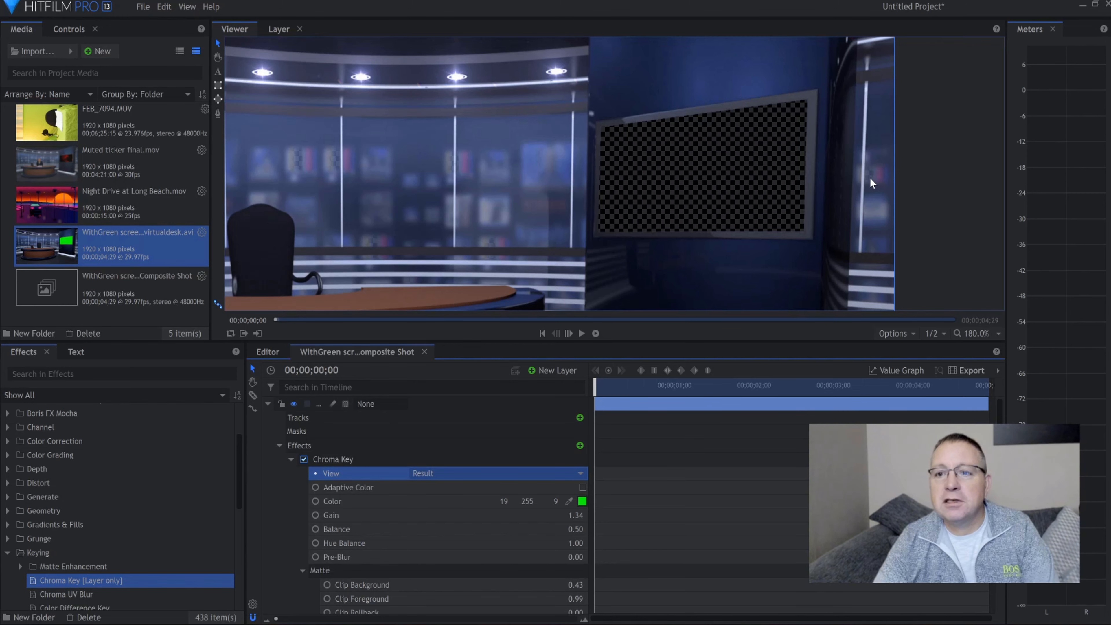
scroll(611, 215, down, 5)
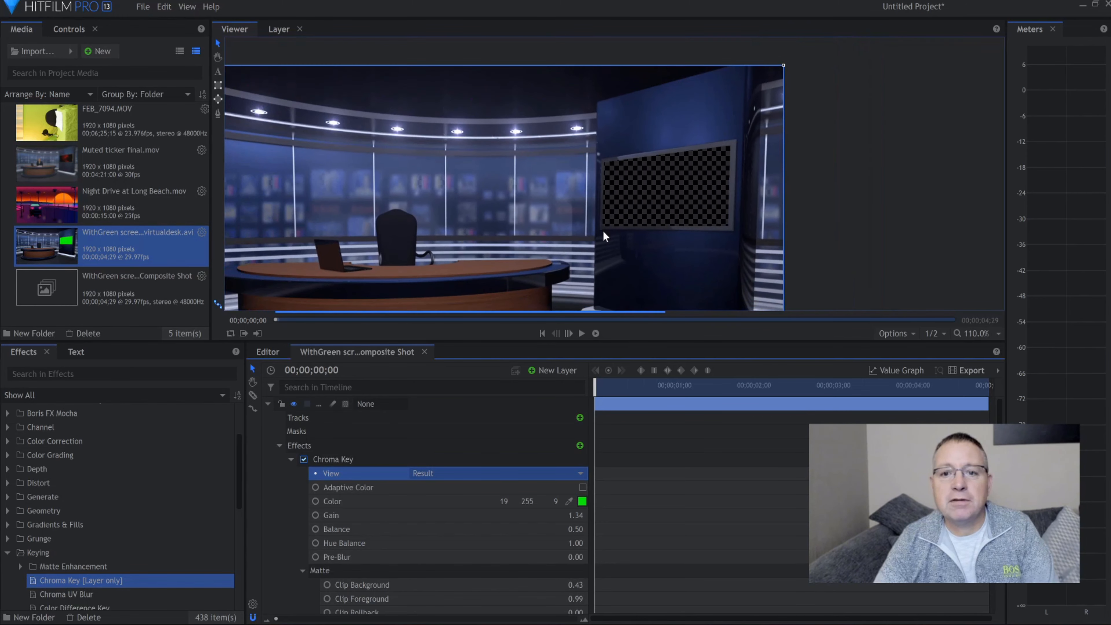
scroll(603, 230, down, 2)
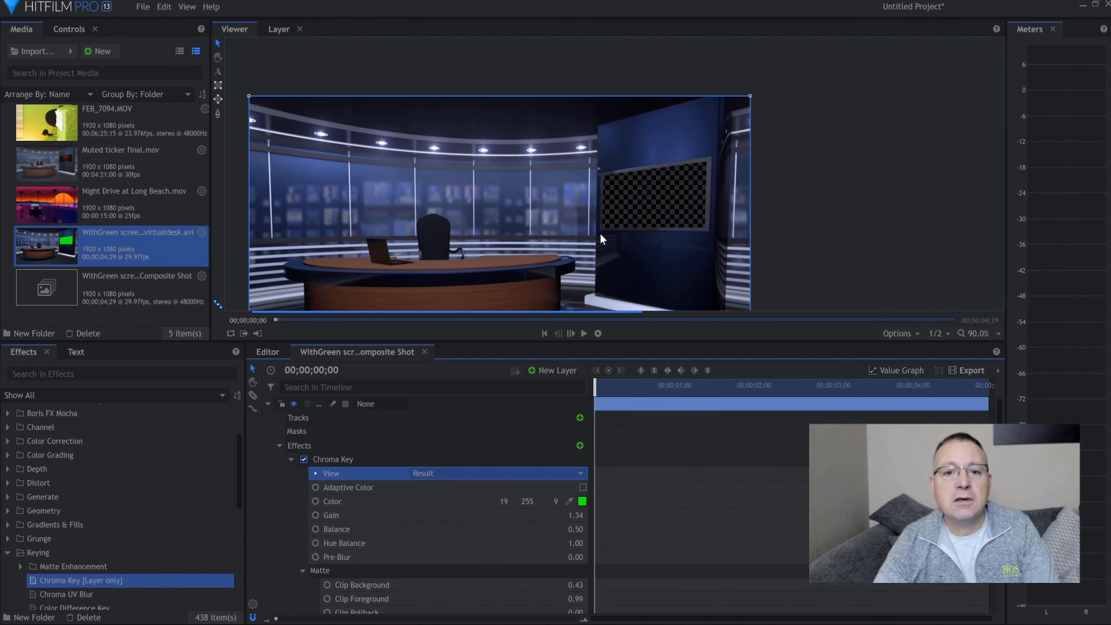
Return to the editor sequence and place Night Drive at Long Beach.mov at the start of a video track beneath the virtual desk composite shot
click(272, 355)
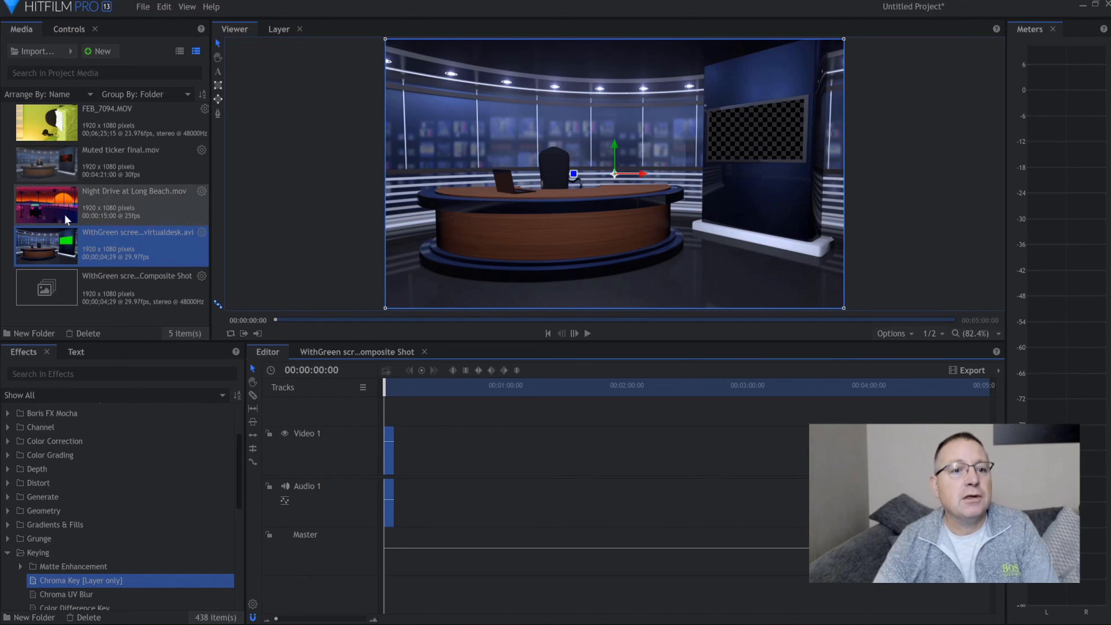
drag(53, 212, 380, 409)
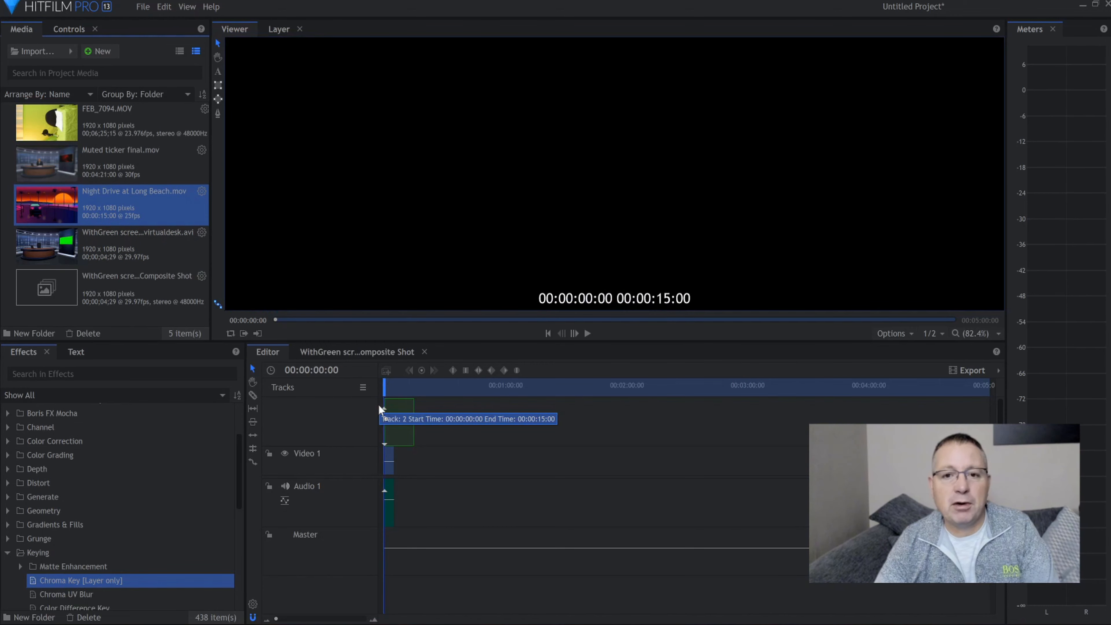
drag(380, 410, 403, 464)
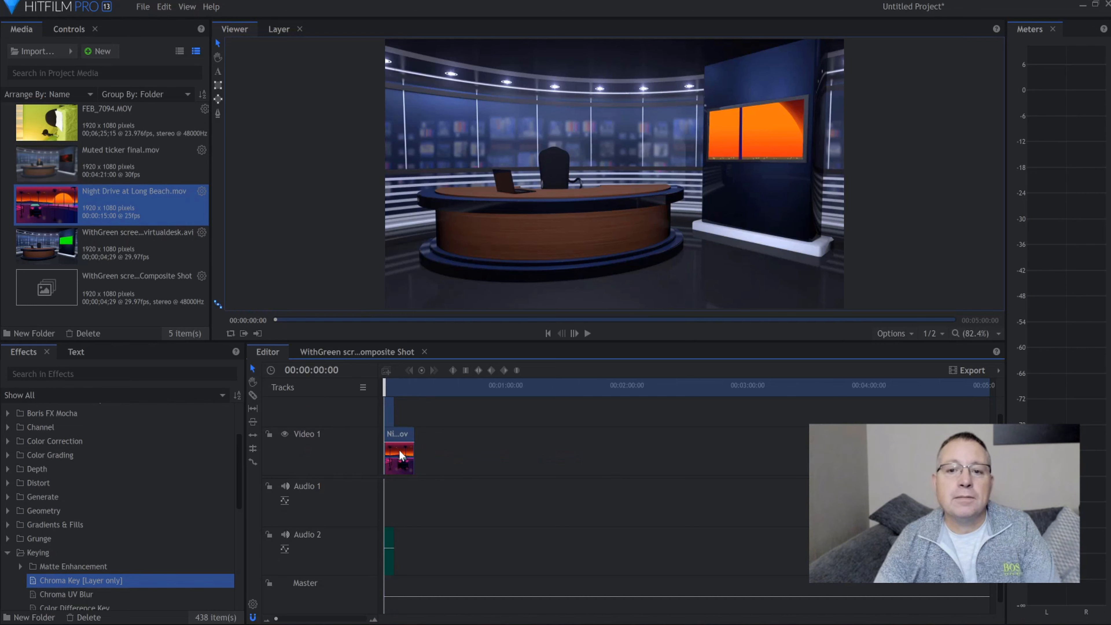
Scale the Night Drive clip down to about a quarter of the frame and undo the accidental move of the virtual desk layer
click(395, 452)
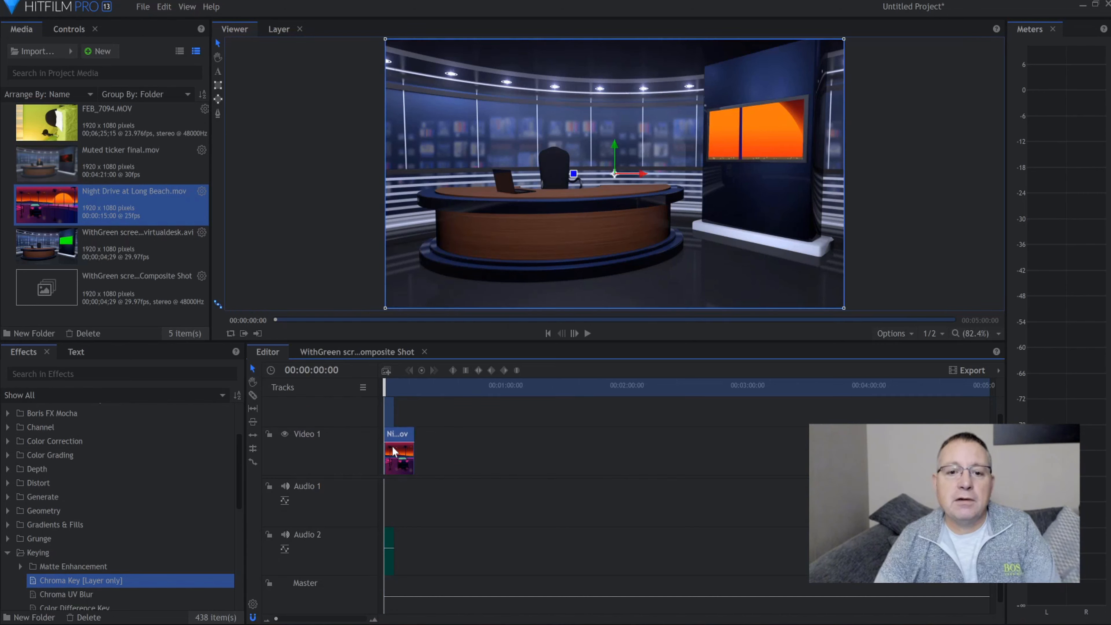
drag(386, 44, 624, 184)
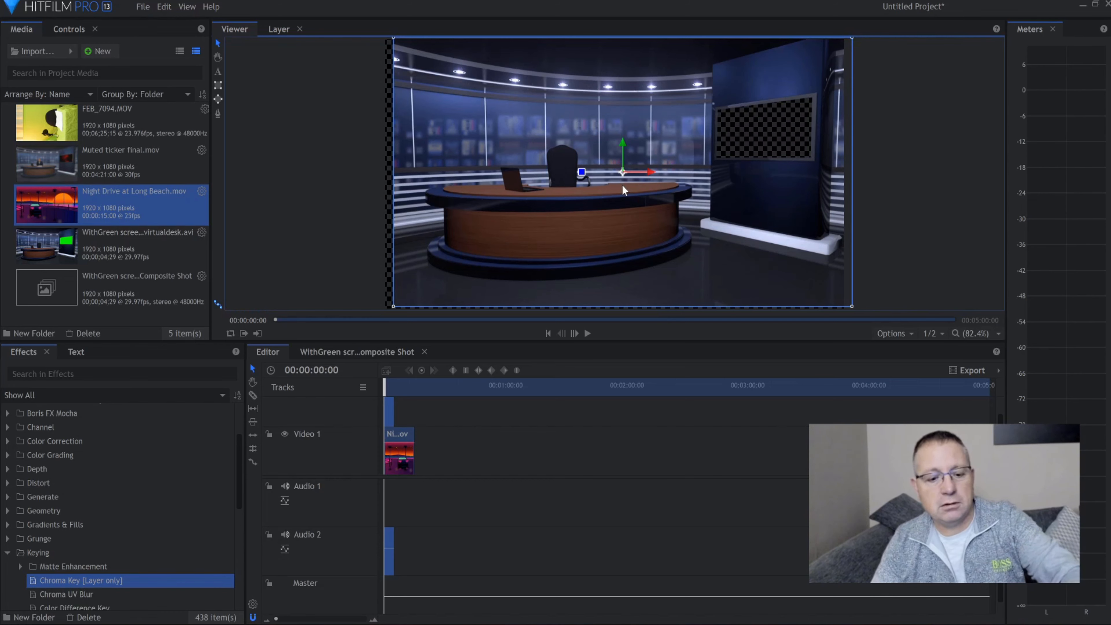
key(ctrl+z)
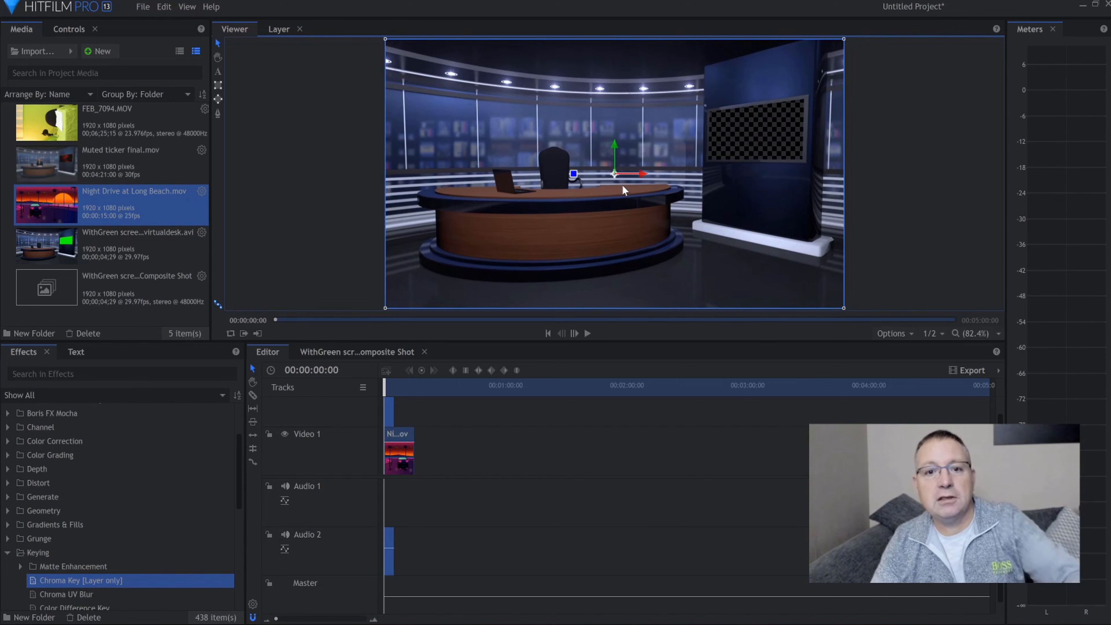
click(399, 442)
click(403, 460)
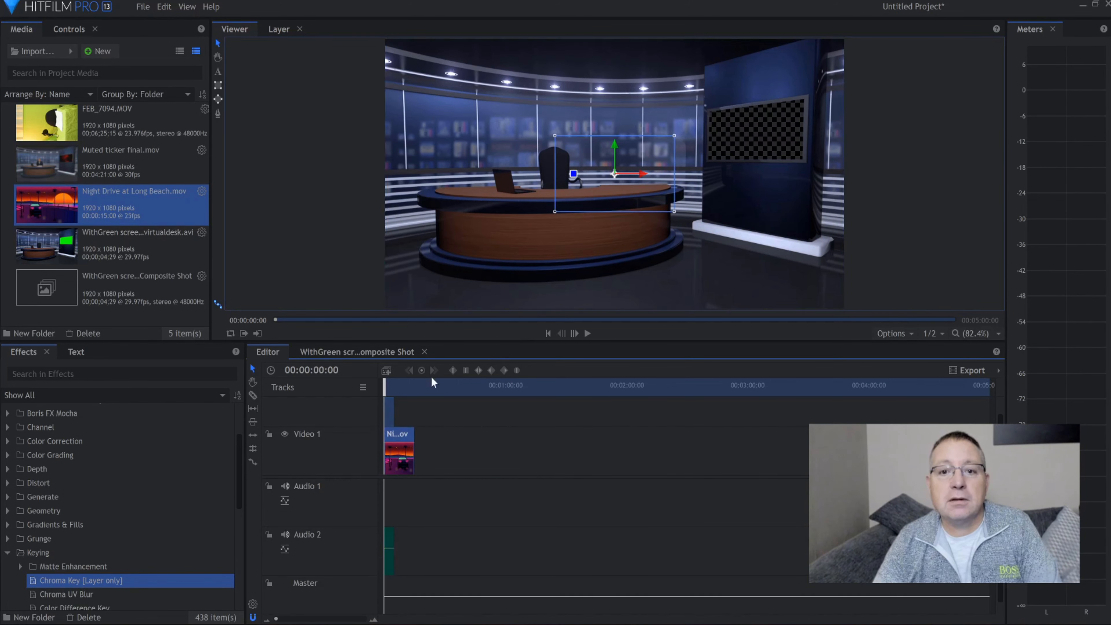
drag(623, 195, 639, 191)
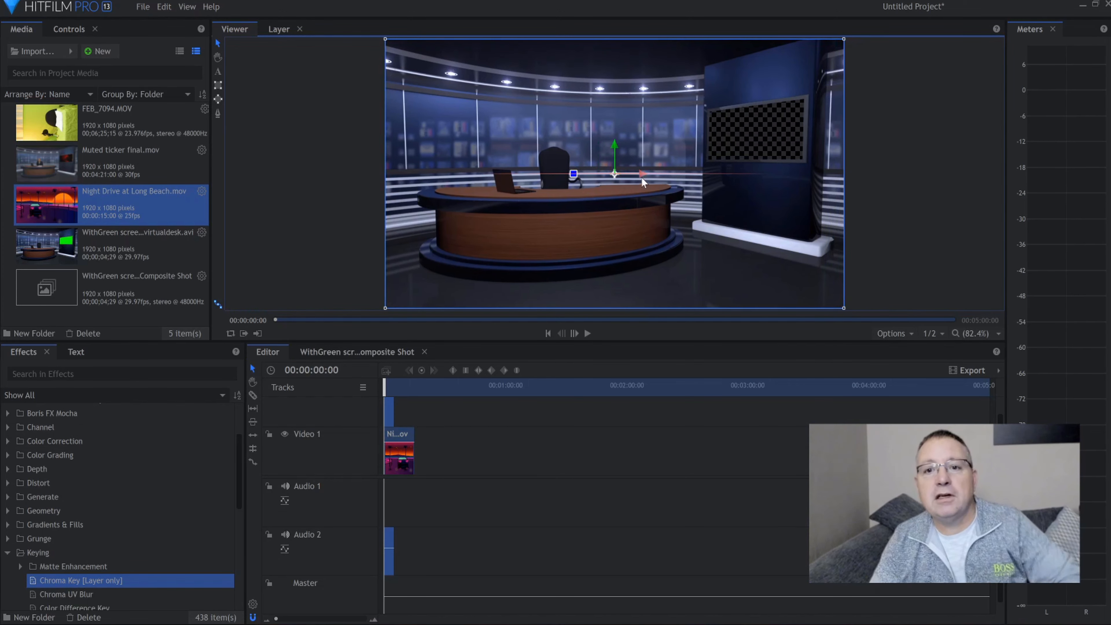
drag(661, 171, 715, 168)
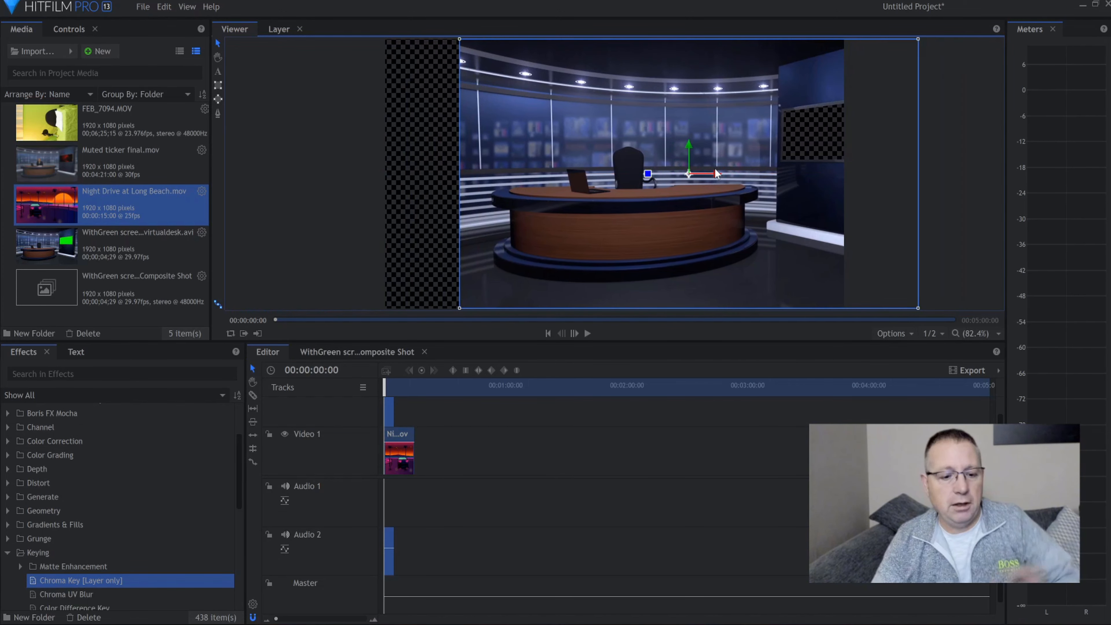
key(ctrl+z)
Position and distort the Night Drive clip to fill the keyed-out studio wall screen in perspective, and play back the result
click(397, 446)
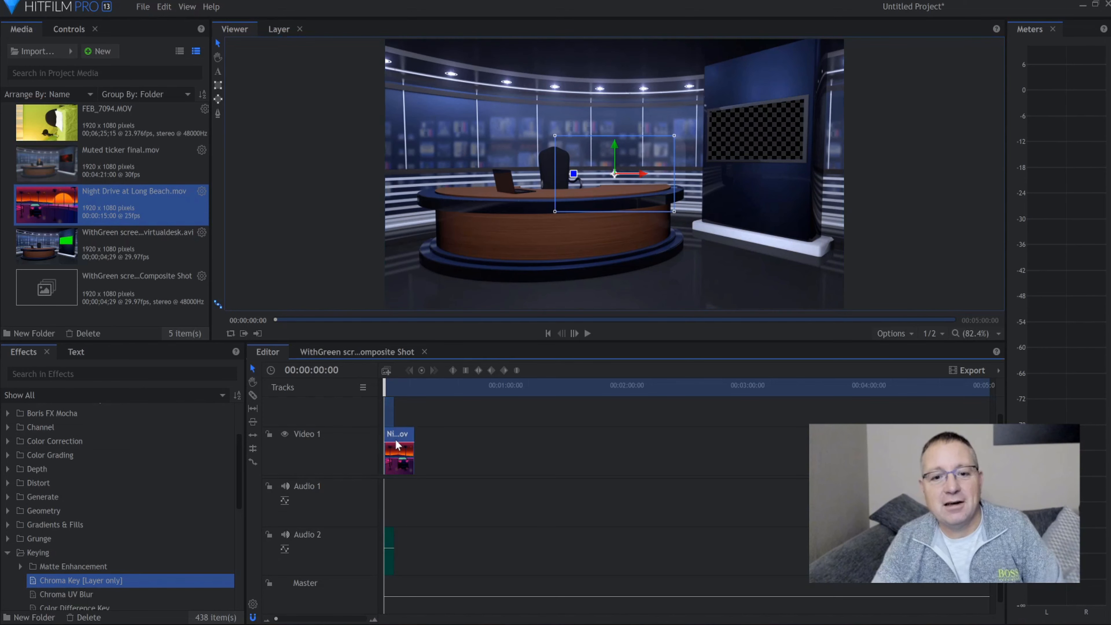
drag(661, 178, 712, 140)
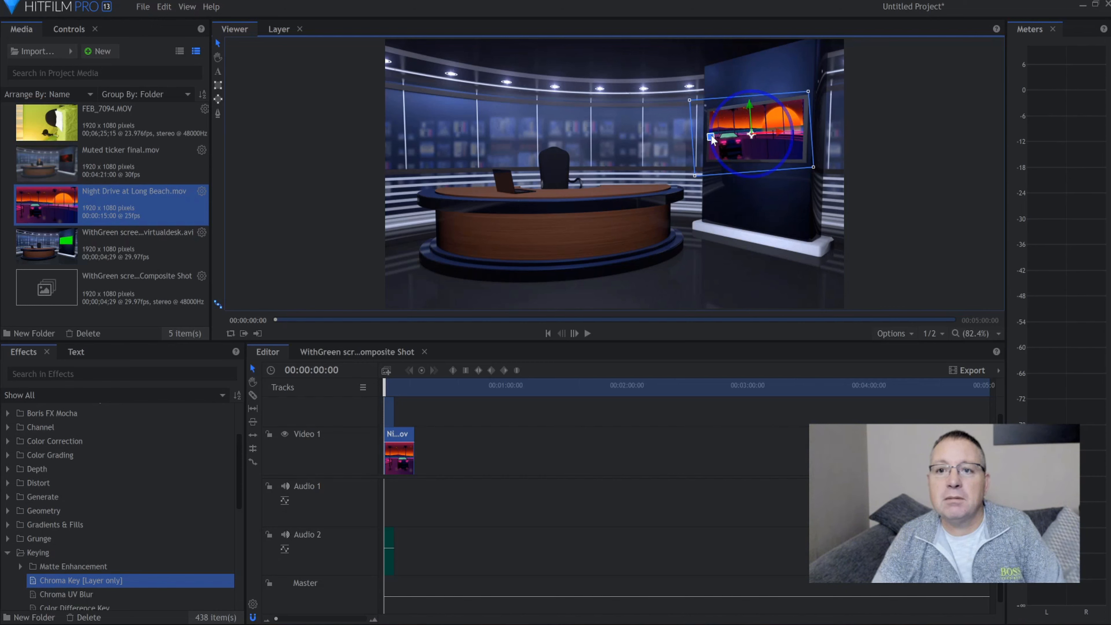
click(476, 447)
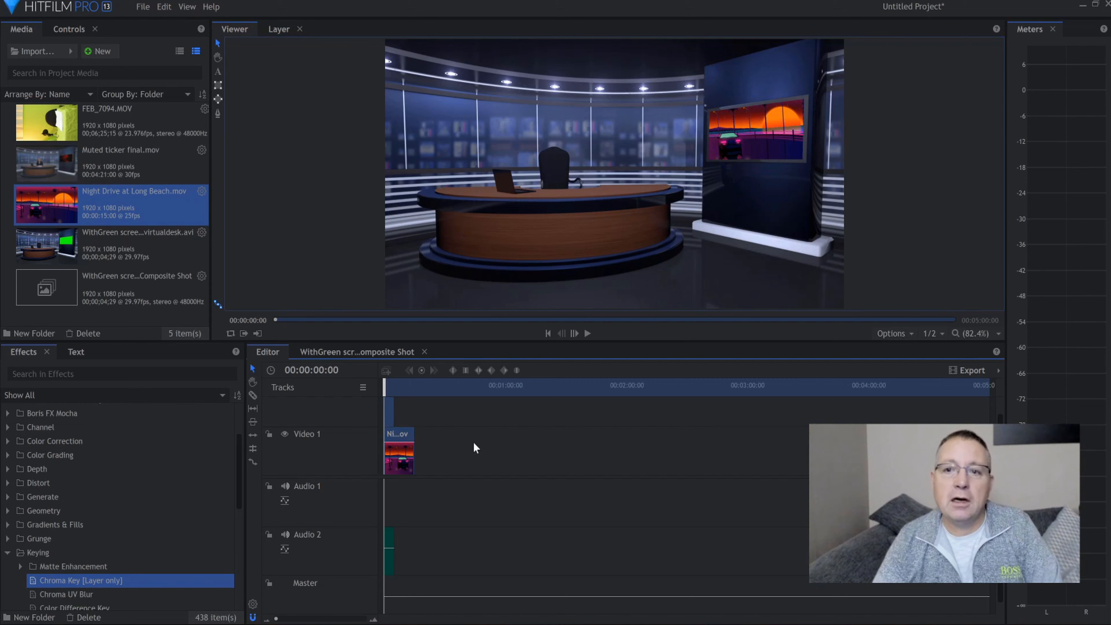
click(588, 334)
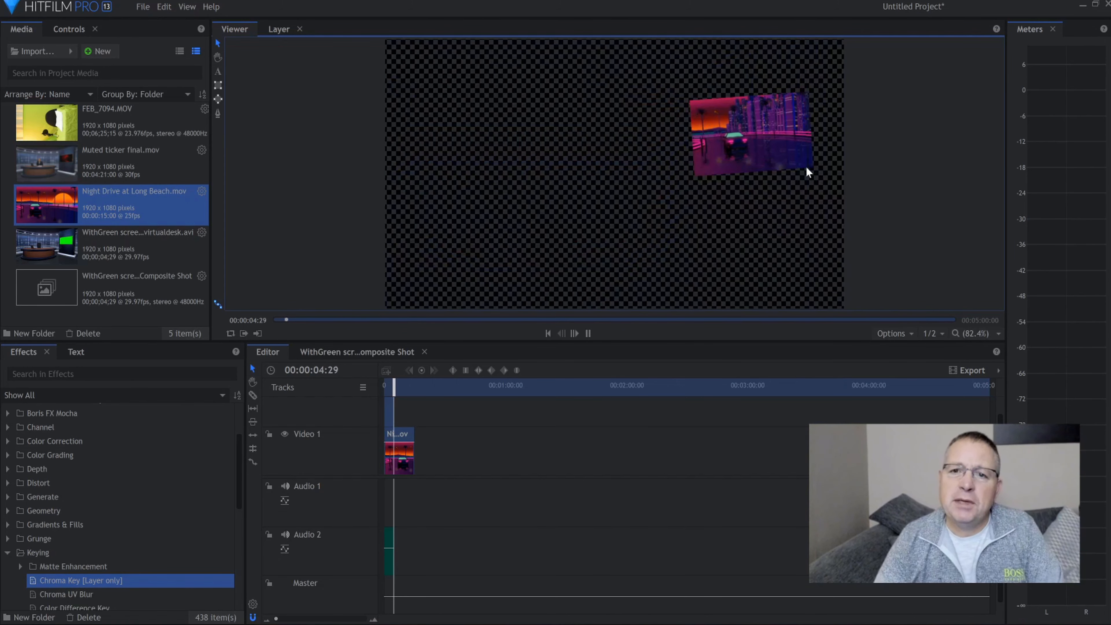
key(space)
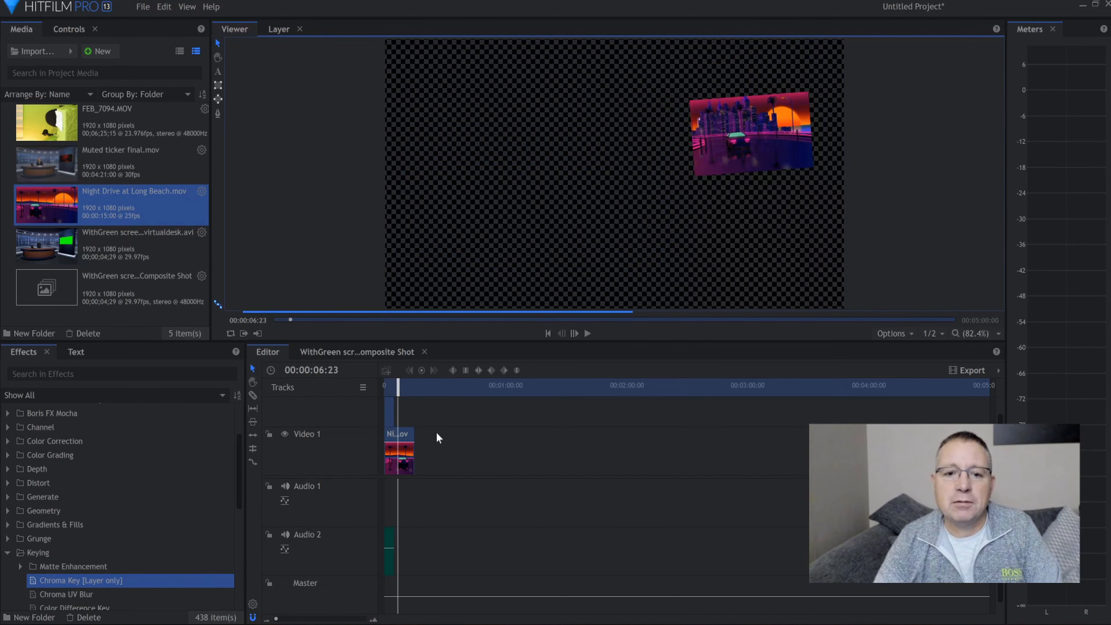
Set the virtual desk composite clip's speed to 40% in the editor sequence
click(391, 416)
right_click(391, 416)
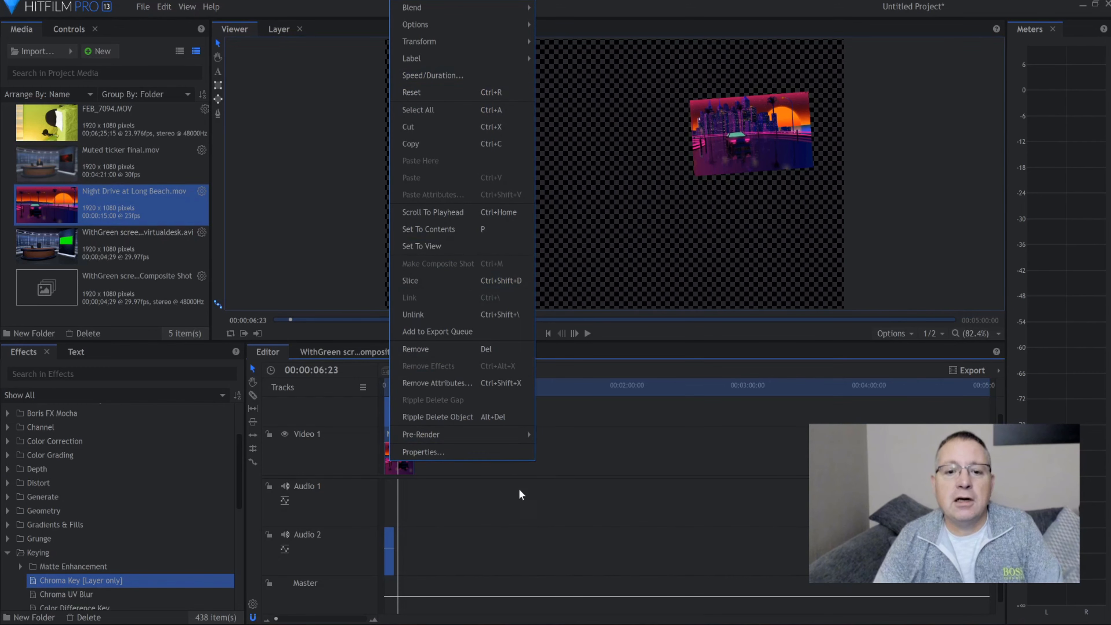
click(520, 501)
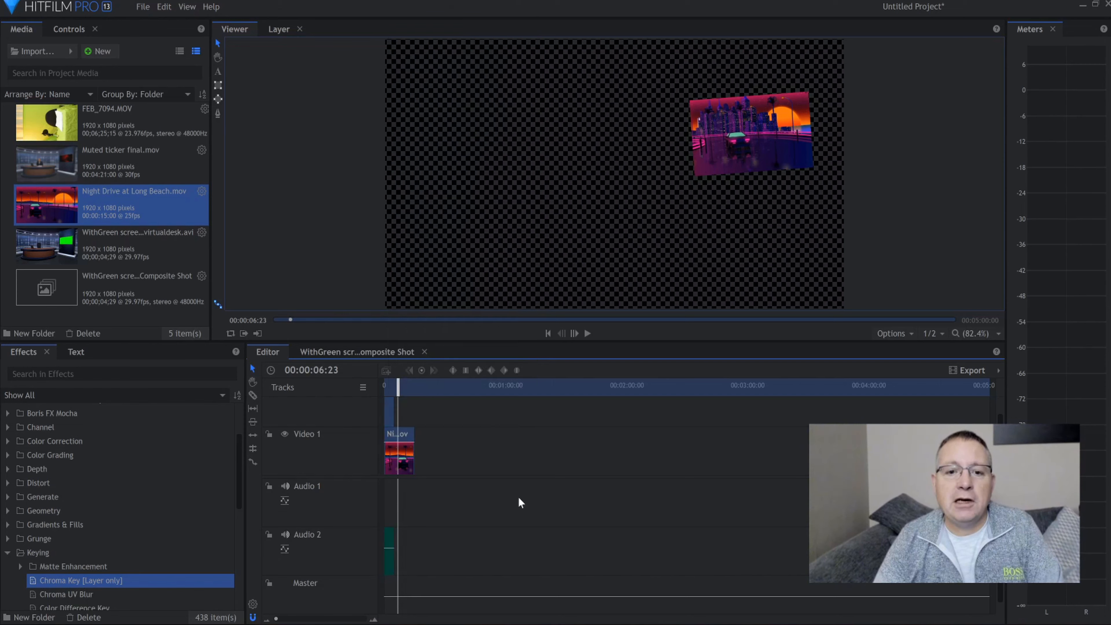
right_click(391, 413)
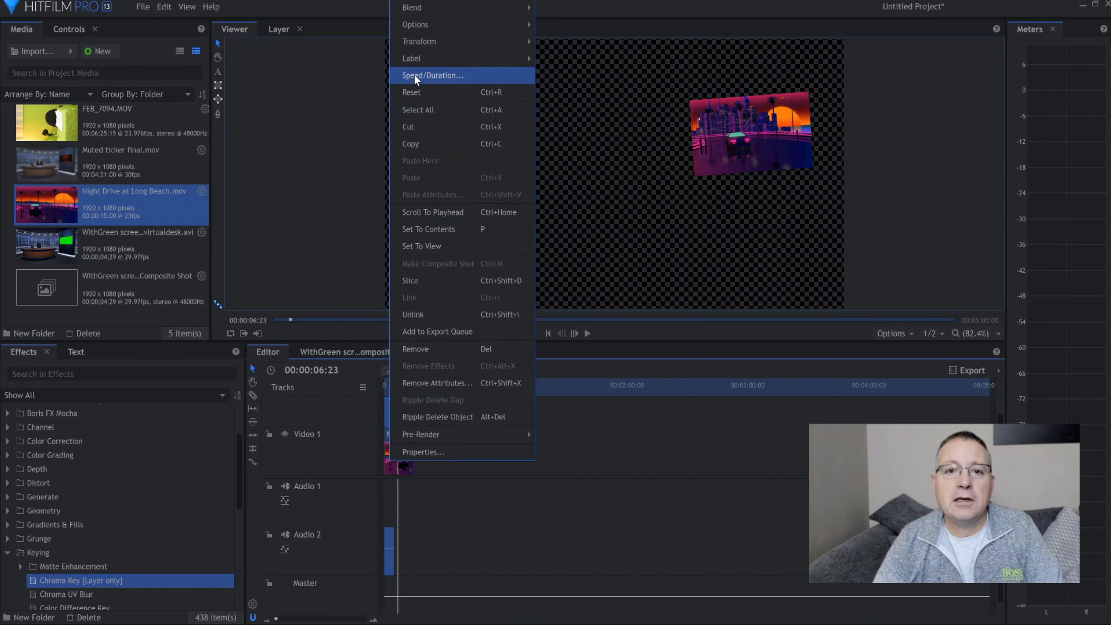
click(417, 76)
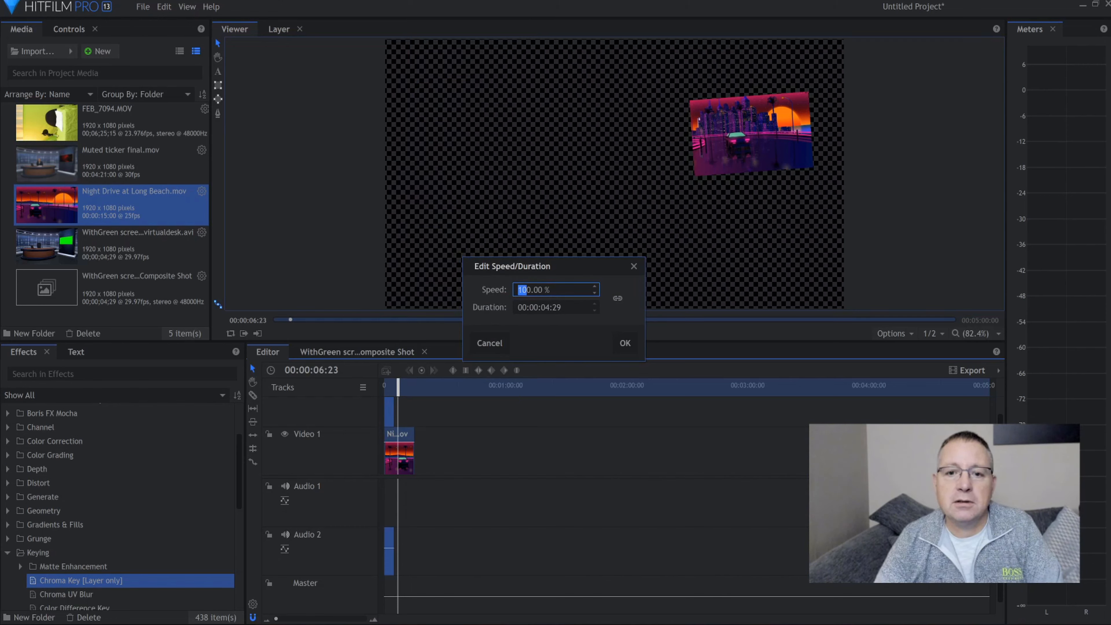
text(4)
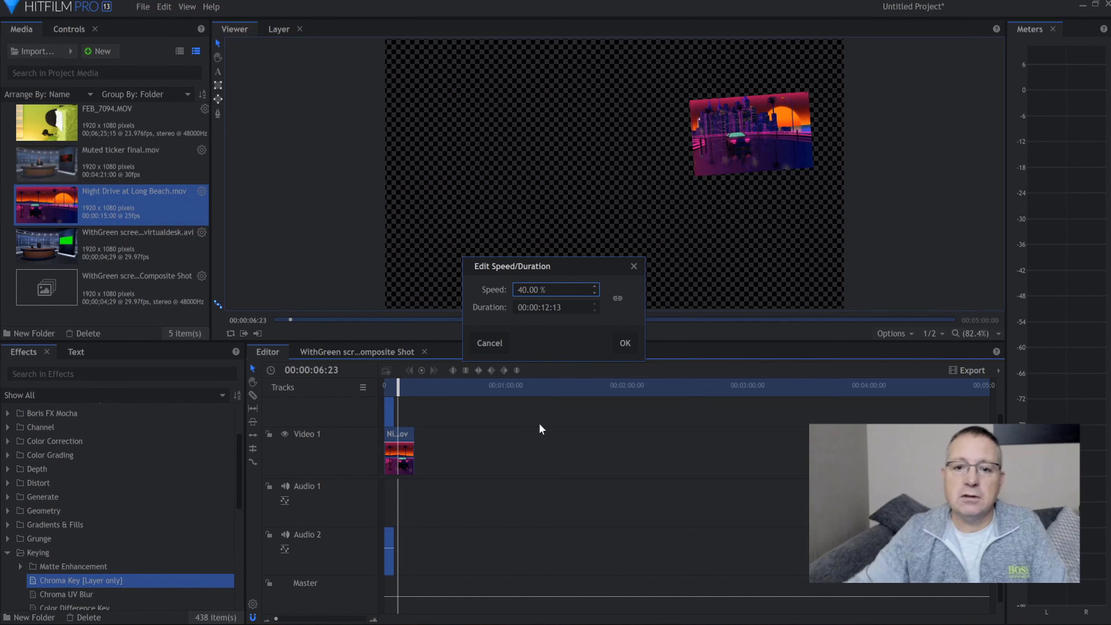
click(637, 344)
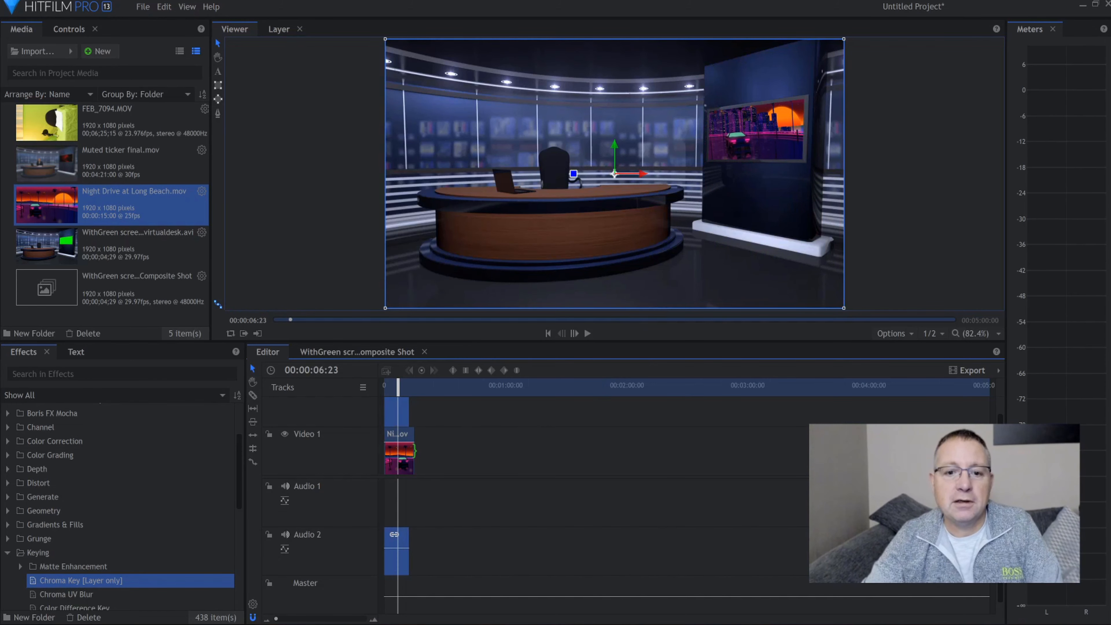
Trim the Night Drive clip to end with the virtual desk clip and play back the sequence from the start
drag(415, 451, 410, 451)
click(439, 463)
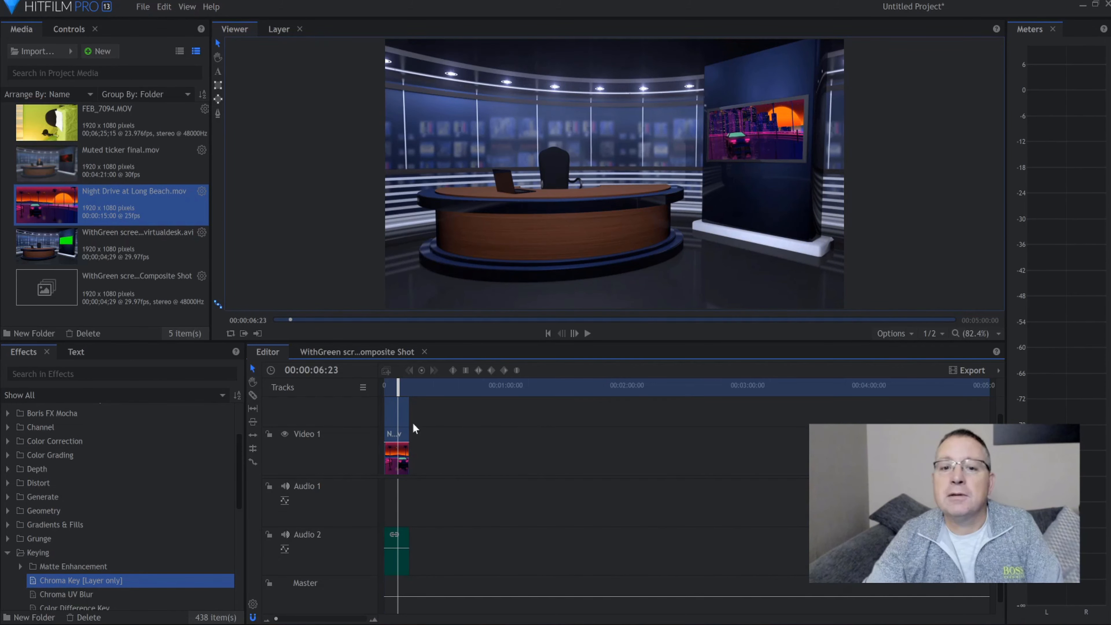
drag(399, 389, 382, 391)
click(589, 334)
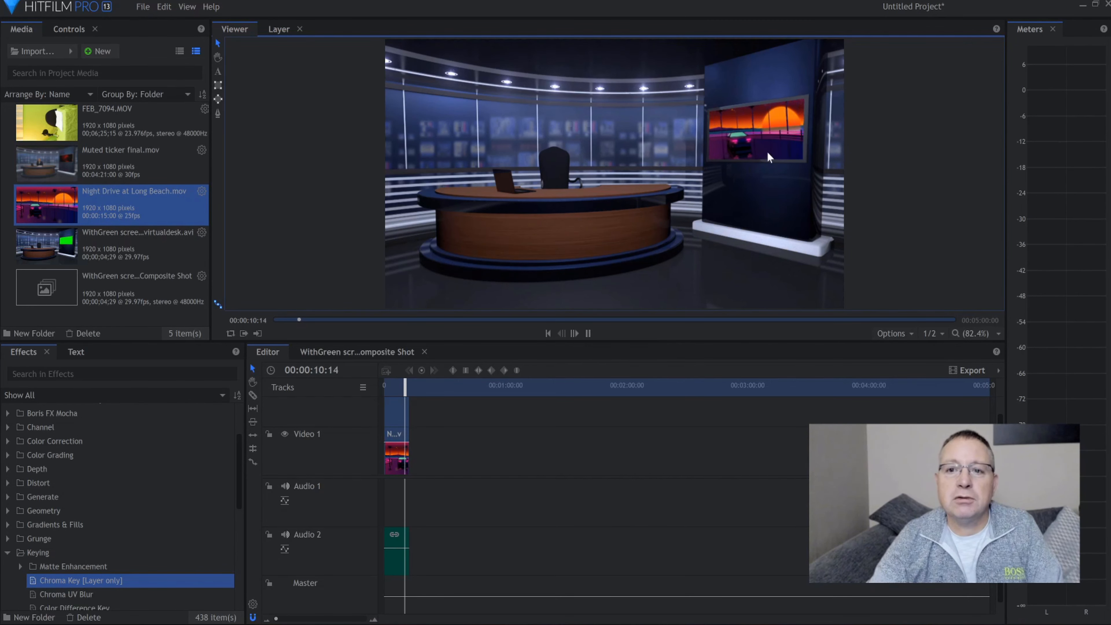
click(587, 334)
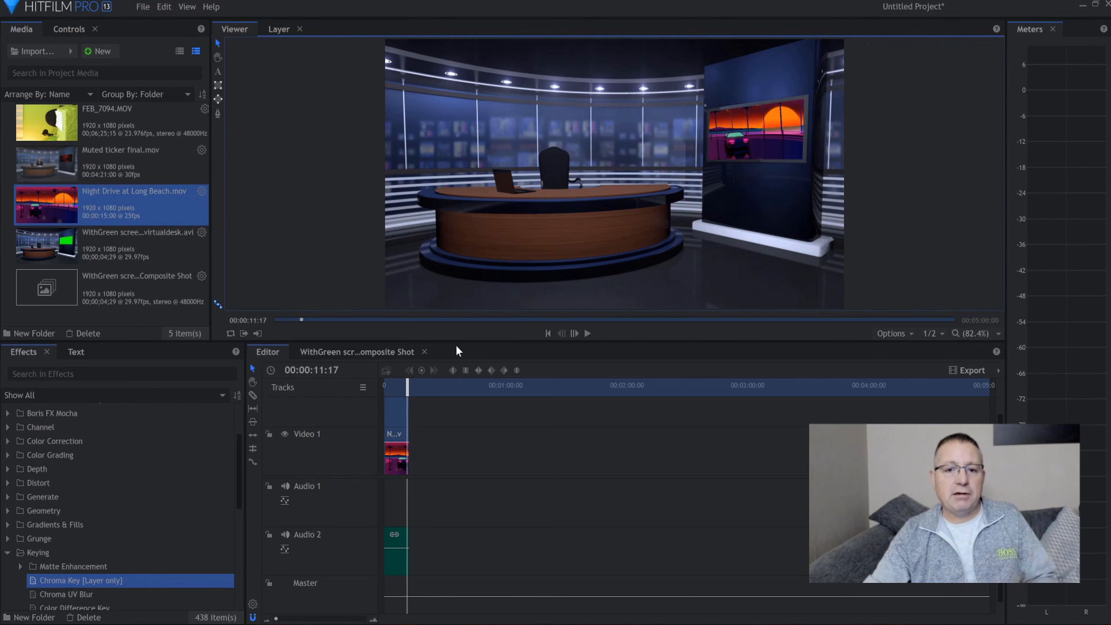
Insert a new video track above the virtual desk and place FEB_7094.MOV on it at the start of the timeline
right_click(354, 416)
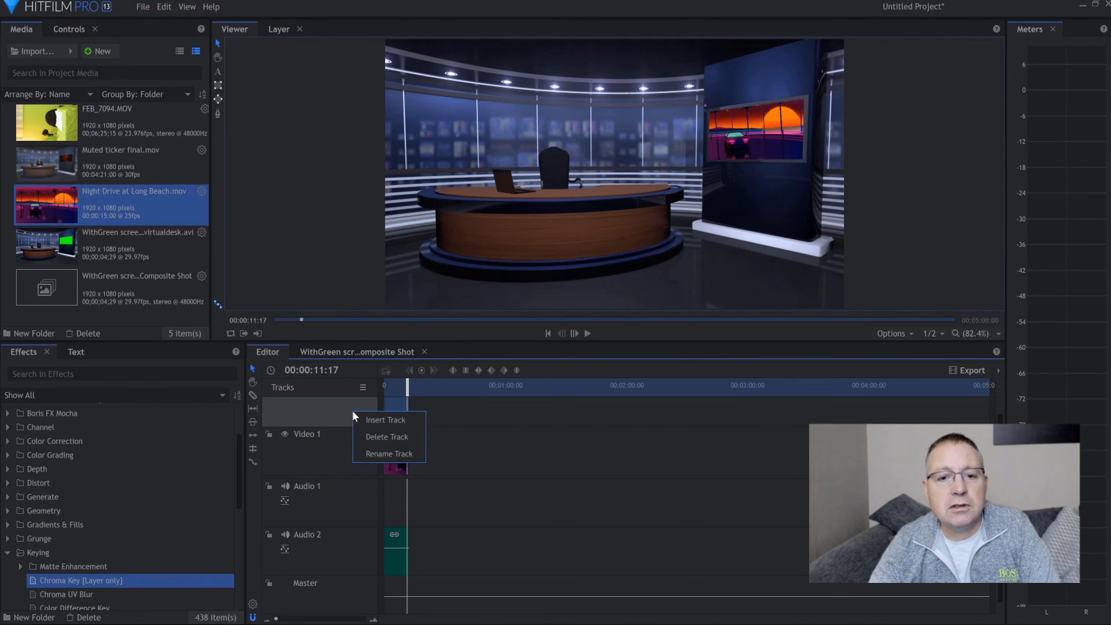
click(369, 421)
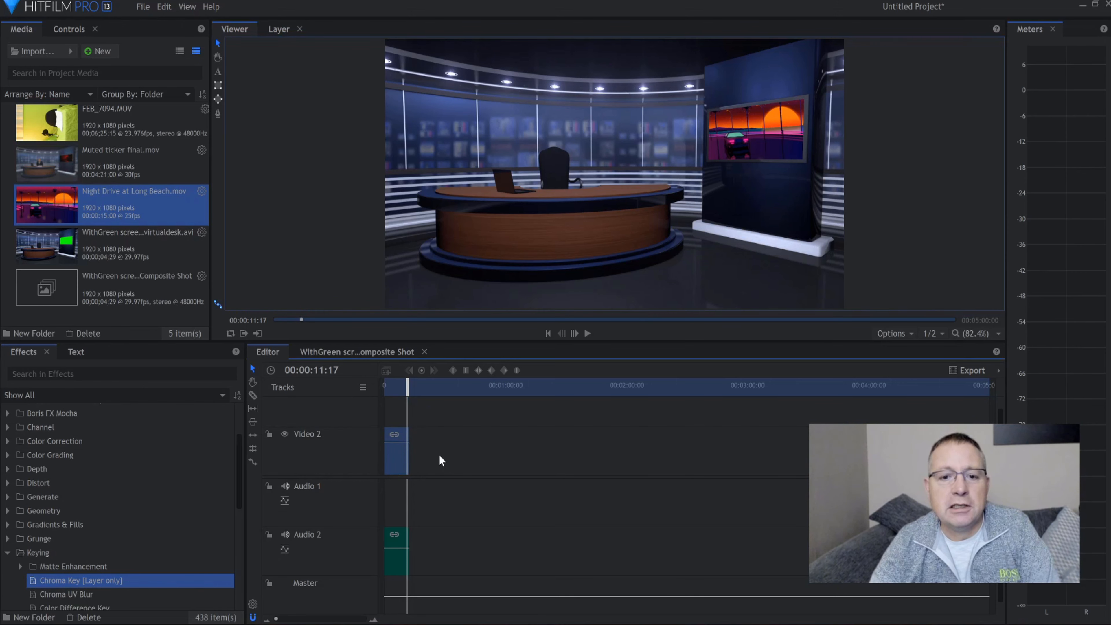
scroll(440, 461, up, 1)
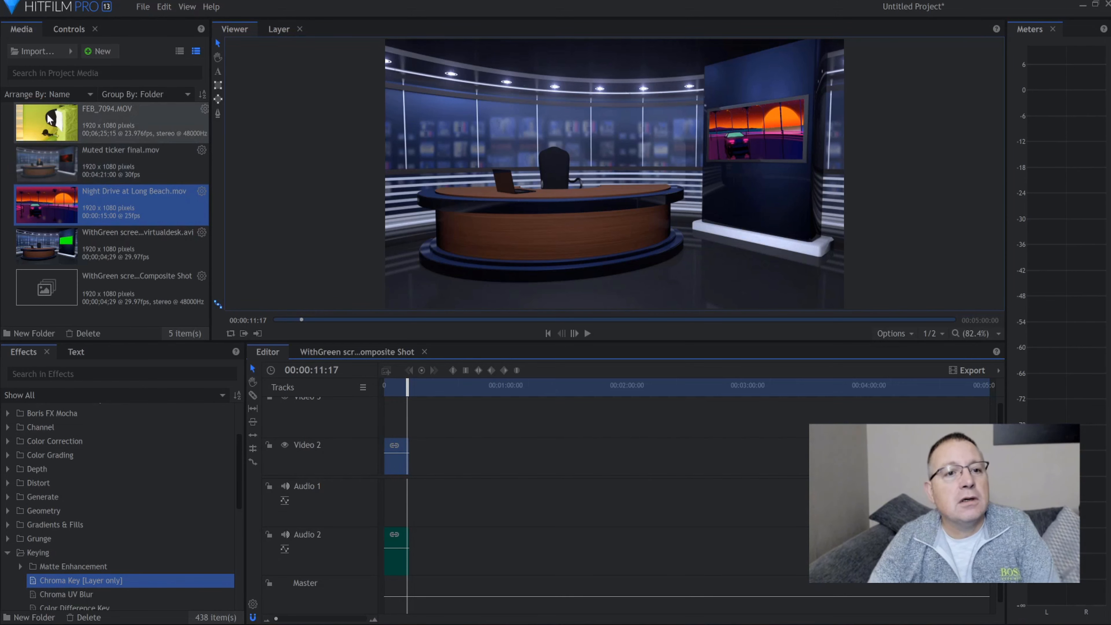
drag(50, 119, 381, 408)
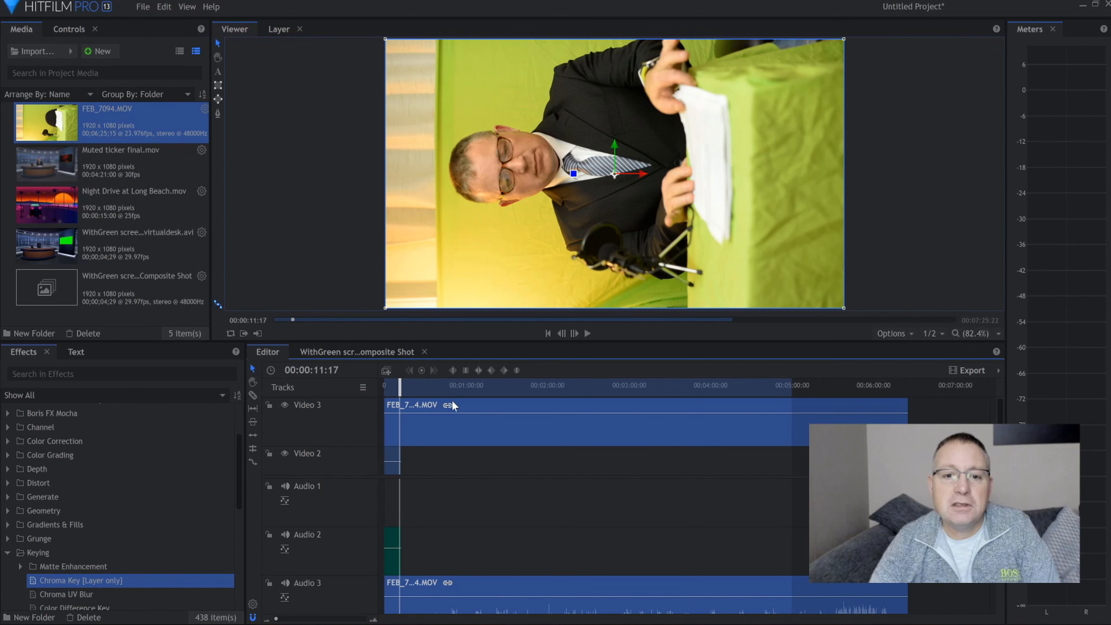
Trim the presenter clip FEB_7094.MOV at both ends so it starts the timeline and matches the virtual desk clip's length
click(473, 390)
mouse_move(473, 390)
mouse_down()
mouse_move(520, 396)
mouse_move(479, 407)
mouse_up()
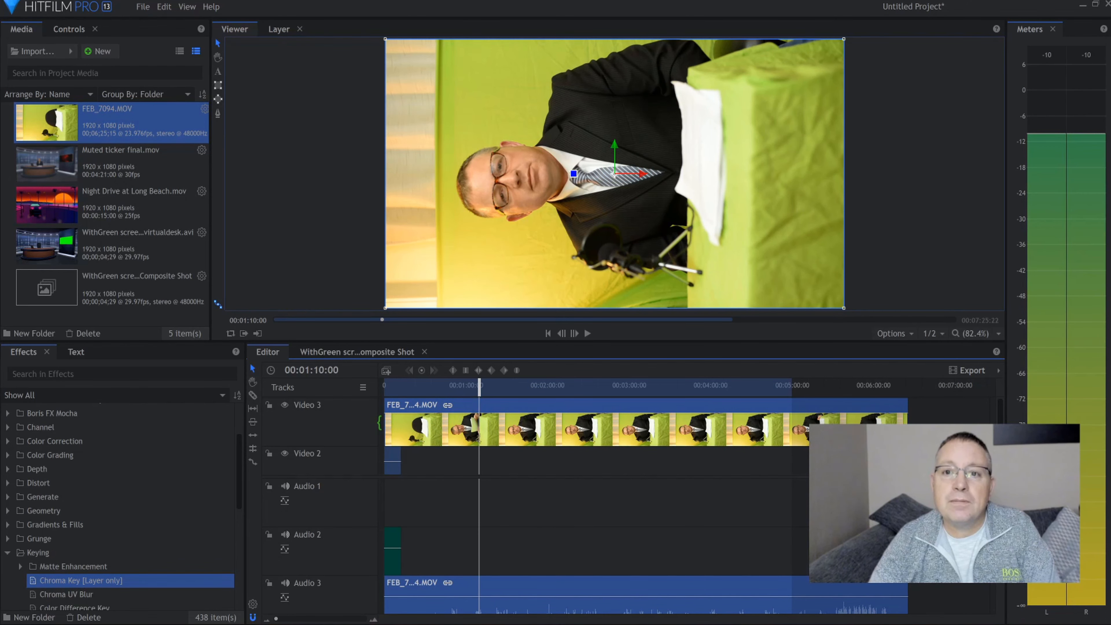
drag(381, 423, 442, 439)
drag(811, 422, 401, 422)
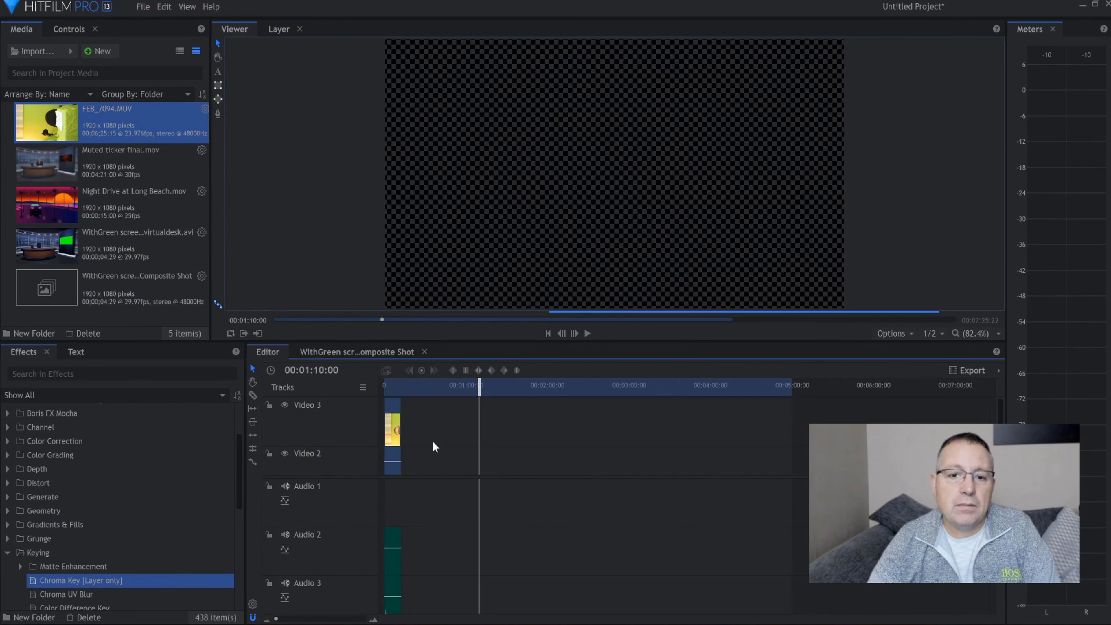
Make a composite shot named FEB_7094.MOV Composite Shot from the presenter clip, using the Selected Clip properties and the Leave Here option
click(388, 386)
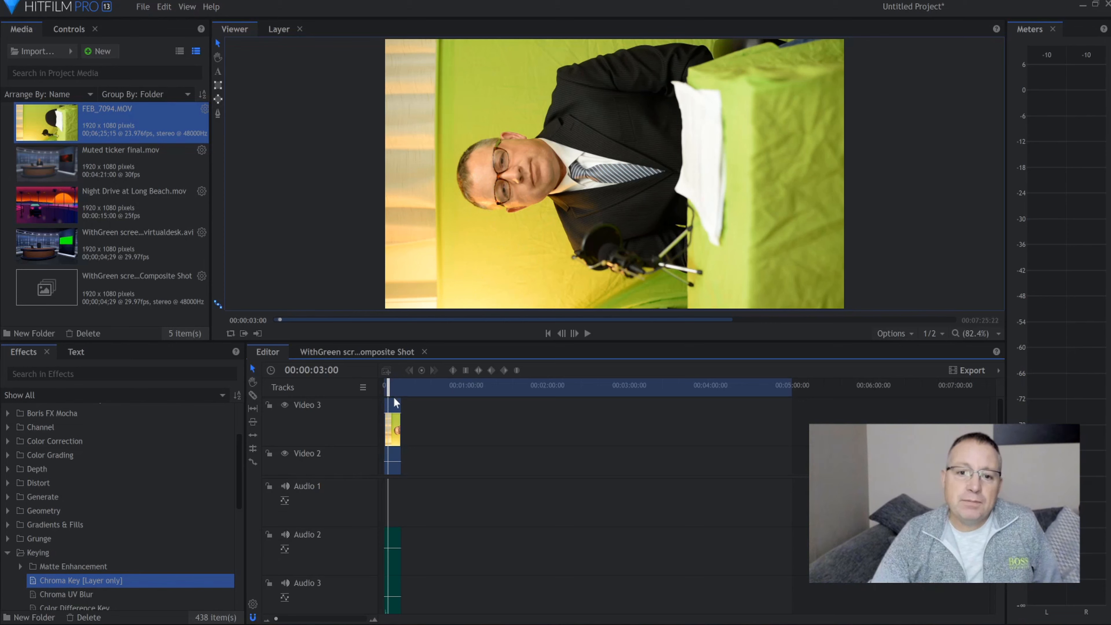
right_click(395, 407)
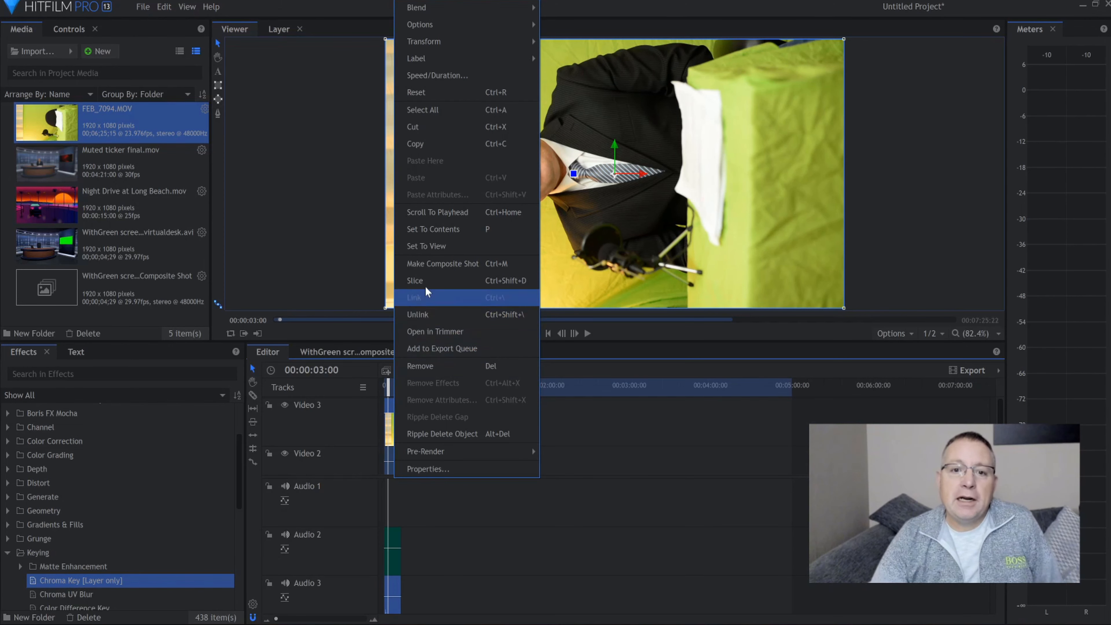
click(437, 264)
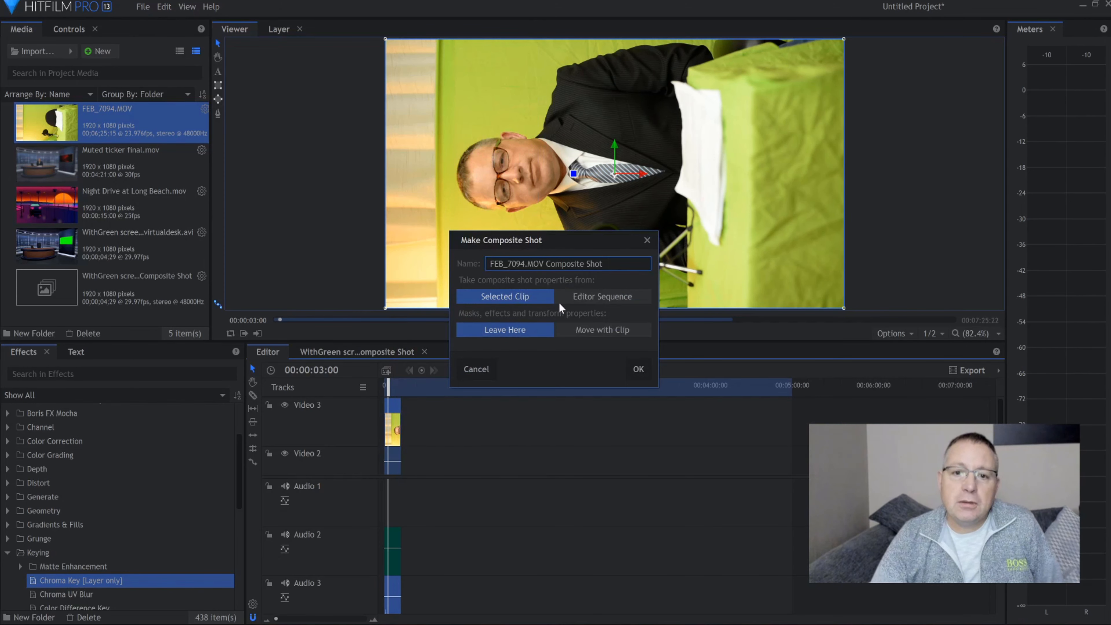
click(645, 379)
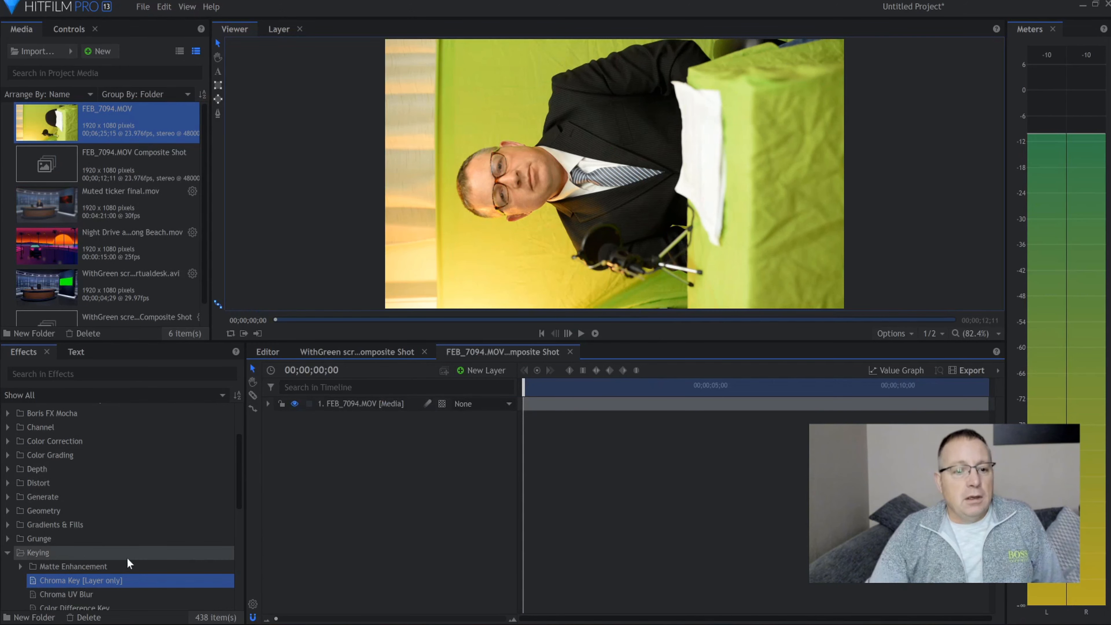
Apply the Chroma Key effect to the FEB_7094.MOV layer and sample its key color from the backdrop beside the presenter
drag(88, 580, 363, 406)
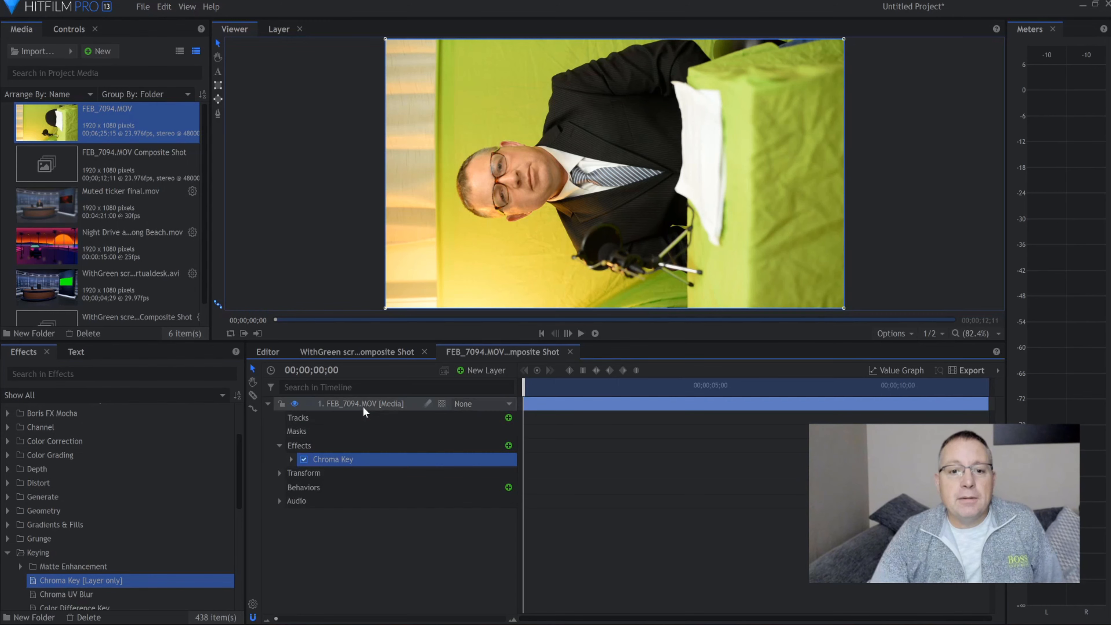
click(292, 459)
click(499, 501)
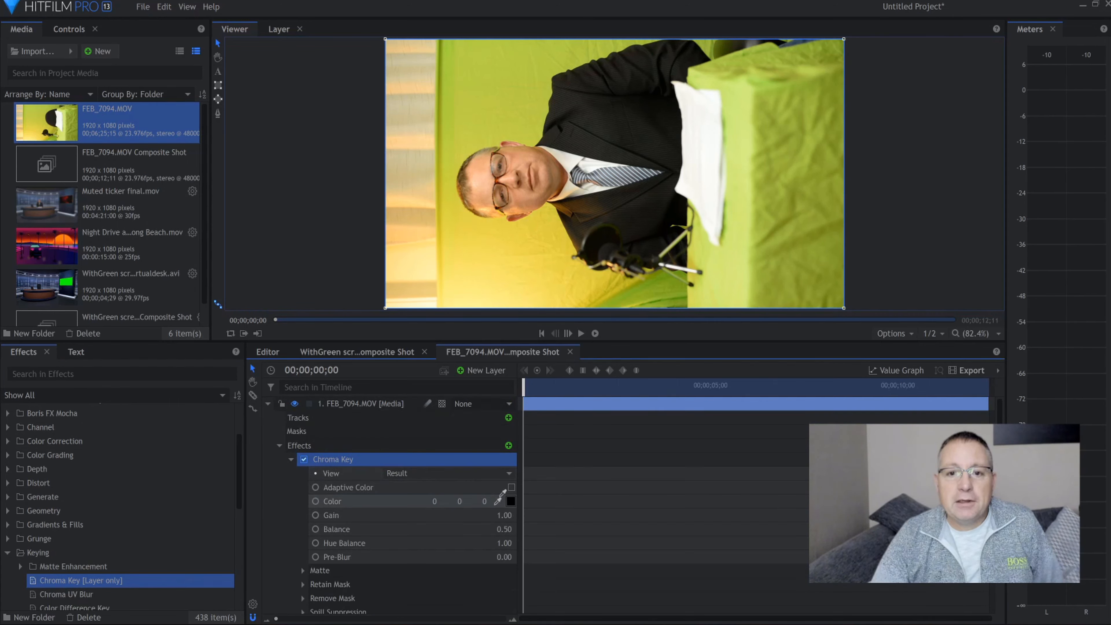
click(543, 240)
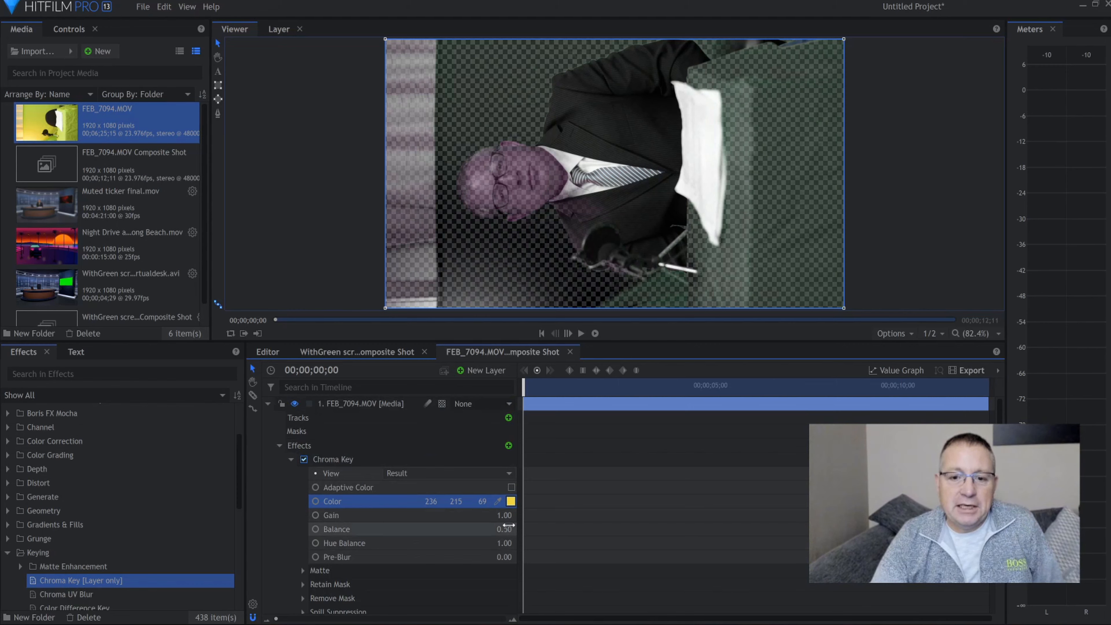
Set the Chroma Key gain to 0.40, balance to 0.37, matte clip background to 0.58 and clip foreground to 0.69
drag(503, 515, 479, 515)
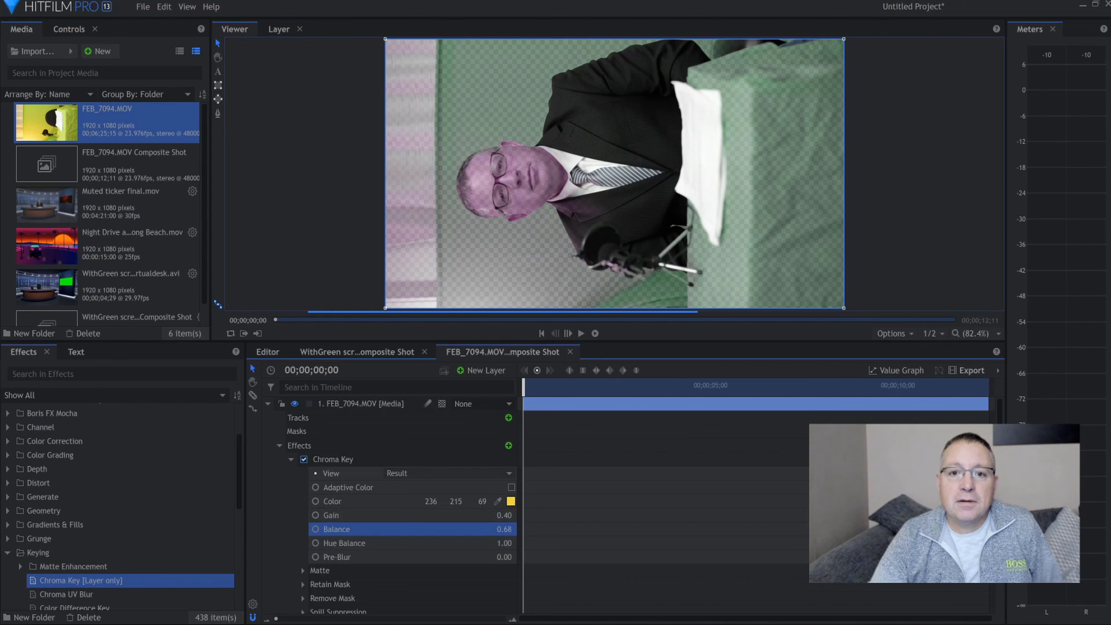
drag(518, 529, 506, 529)
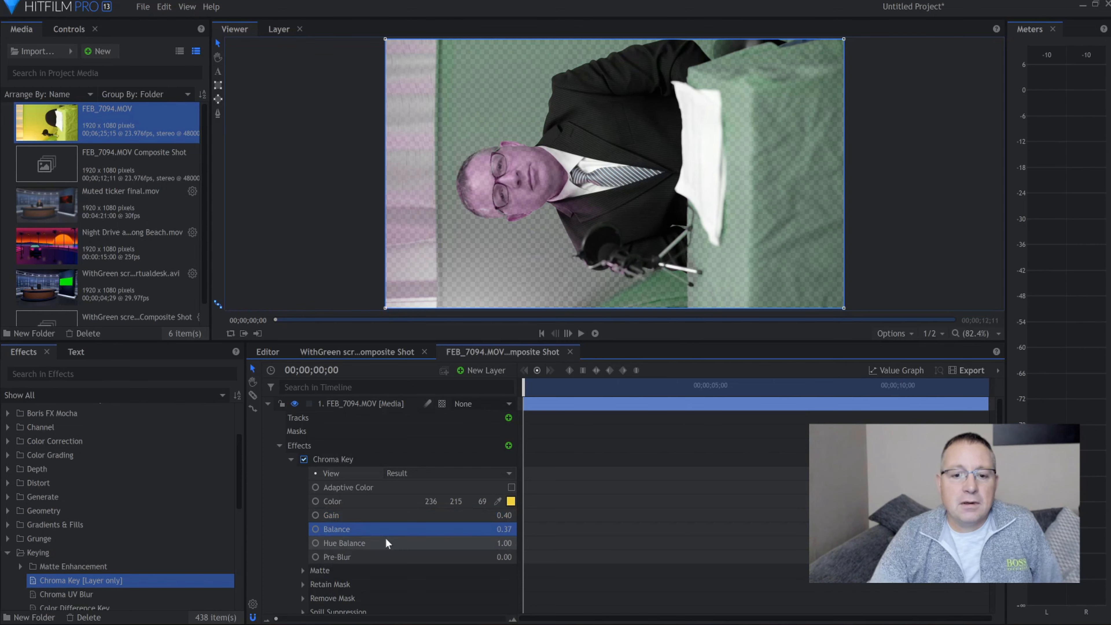
scroll(387, 543, down, 1)
click(303, 531)
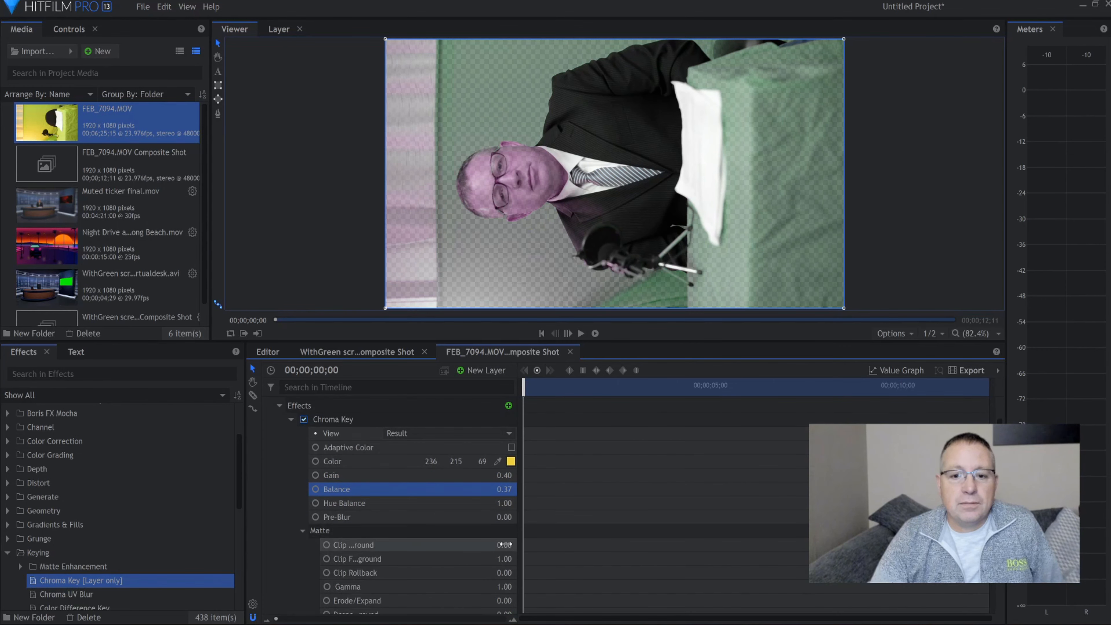
drag(503, 544, 488, 559)
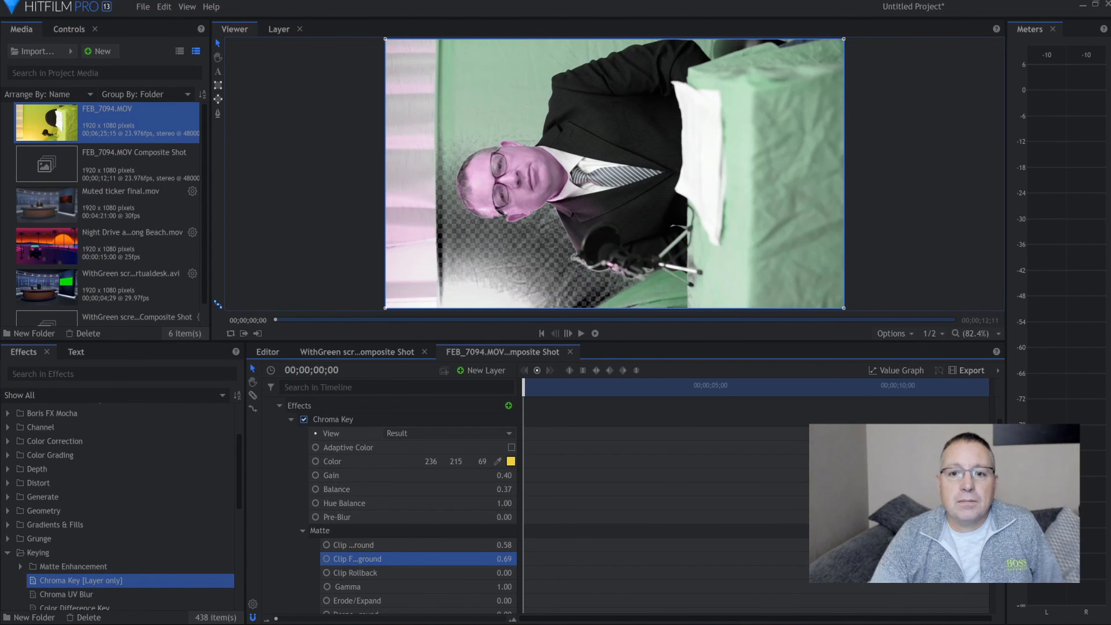
Show the key's Status view and set gain to 0.56, balance to 0.59, clip background to 0.64 and clip foreground to 0.66
click(483, 433)
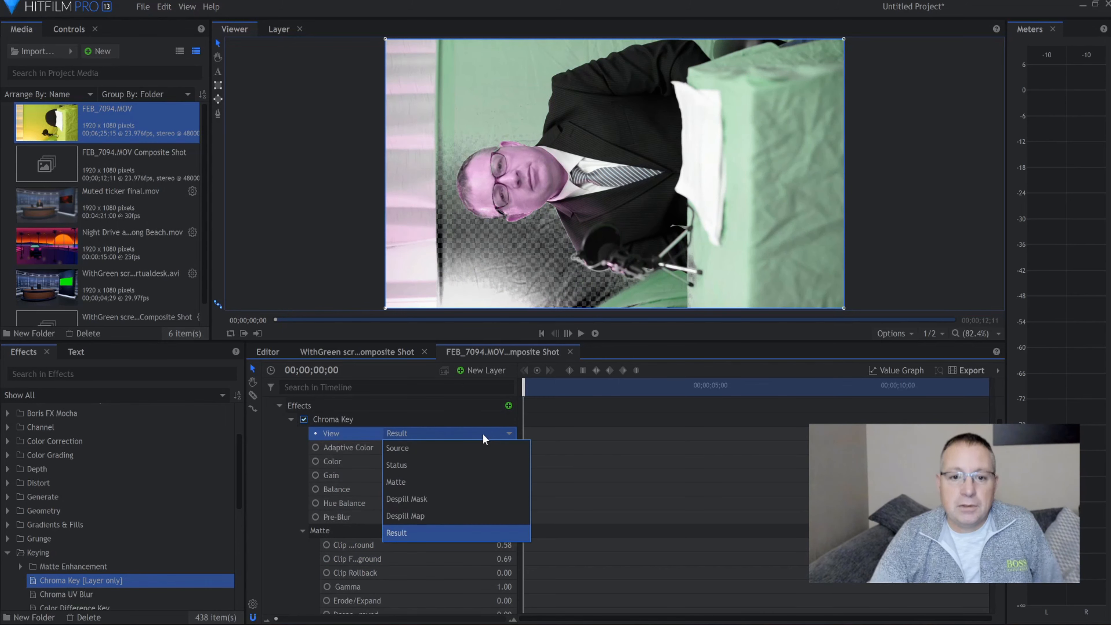
click(451, 461)
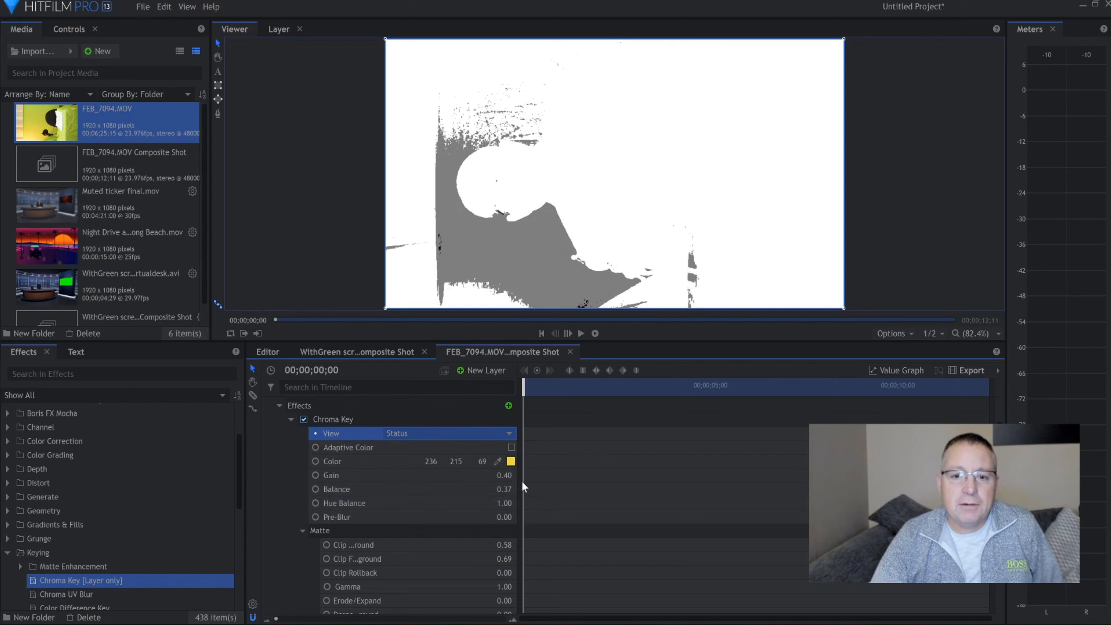
drag(503, 475, 520, 489)
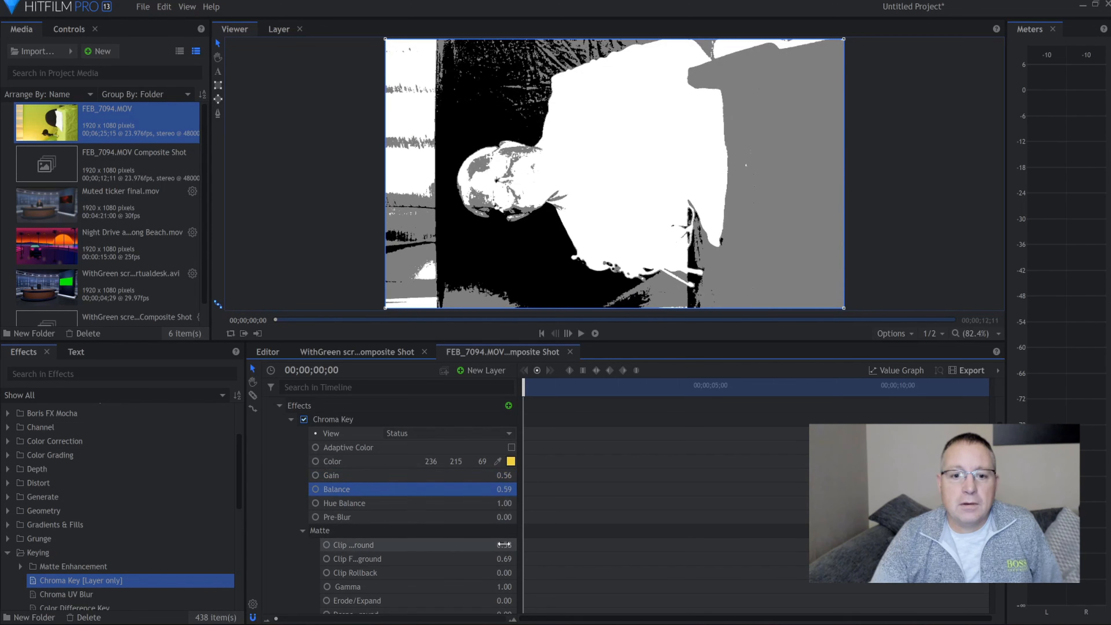
drag(504, 545, 507, 559)
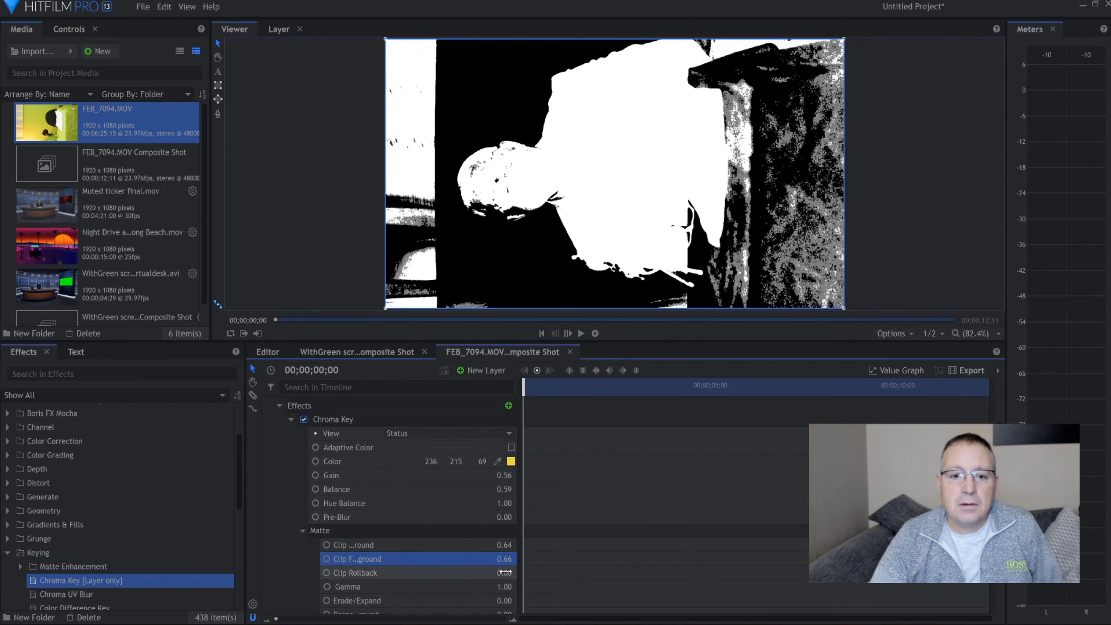
Change the Chroma Key color to a yellow-green with RGB values 197, 236, 55
click(511, 462)
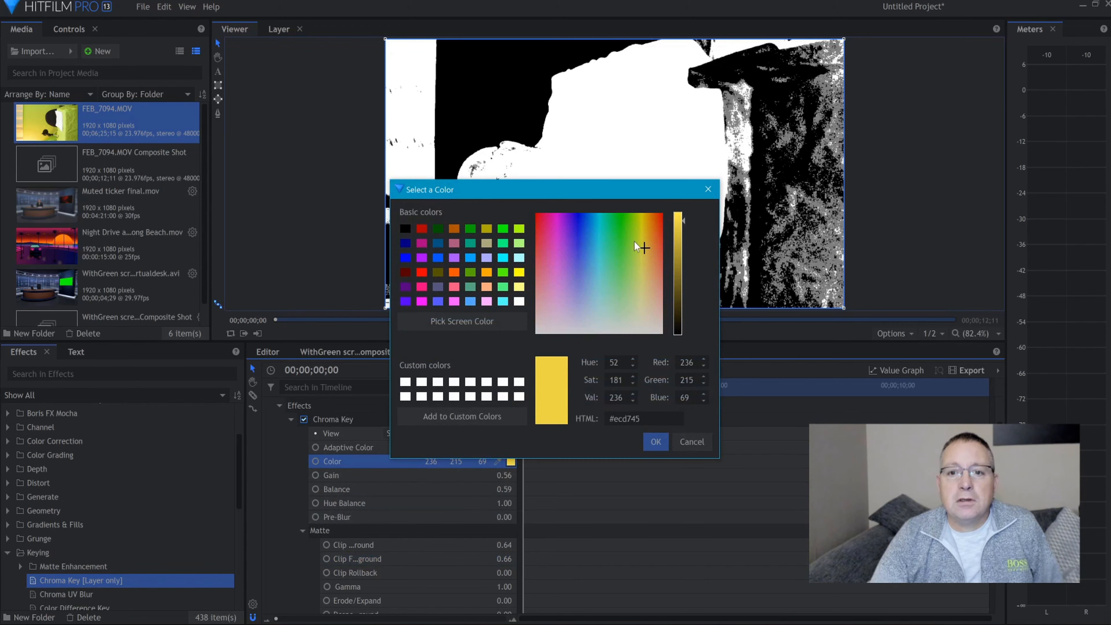
click(637, 242)
click(650, 441)
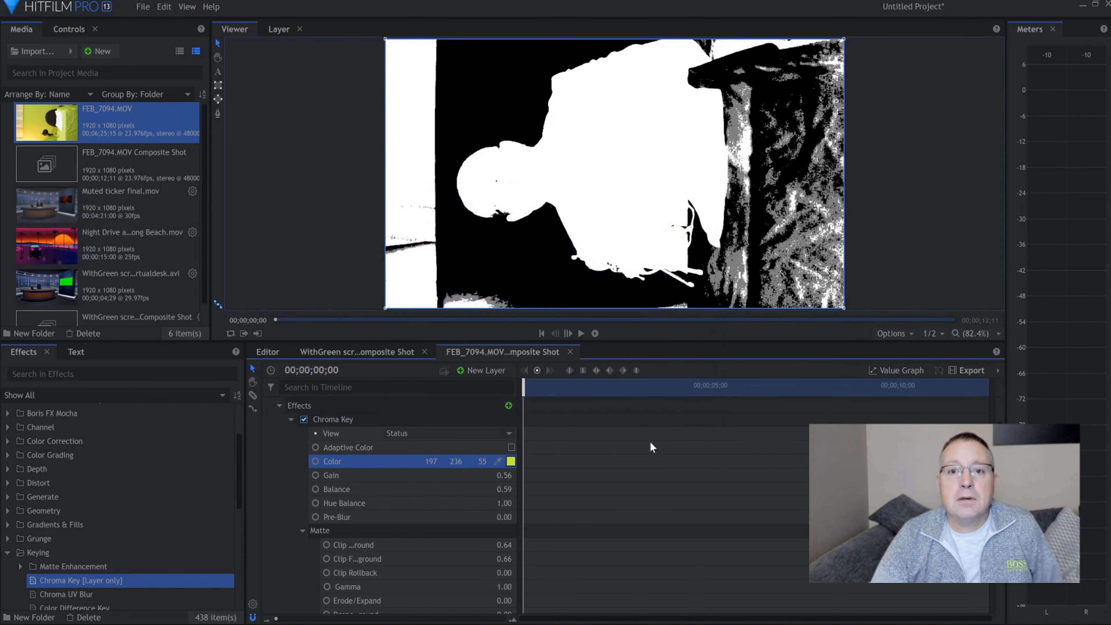
Return the Chroma Key view to Result and refine the key with gain 0.61 and balance 0.54
click(436, 436)
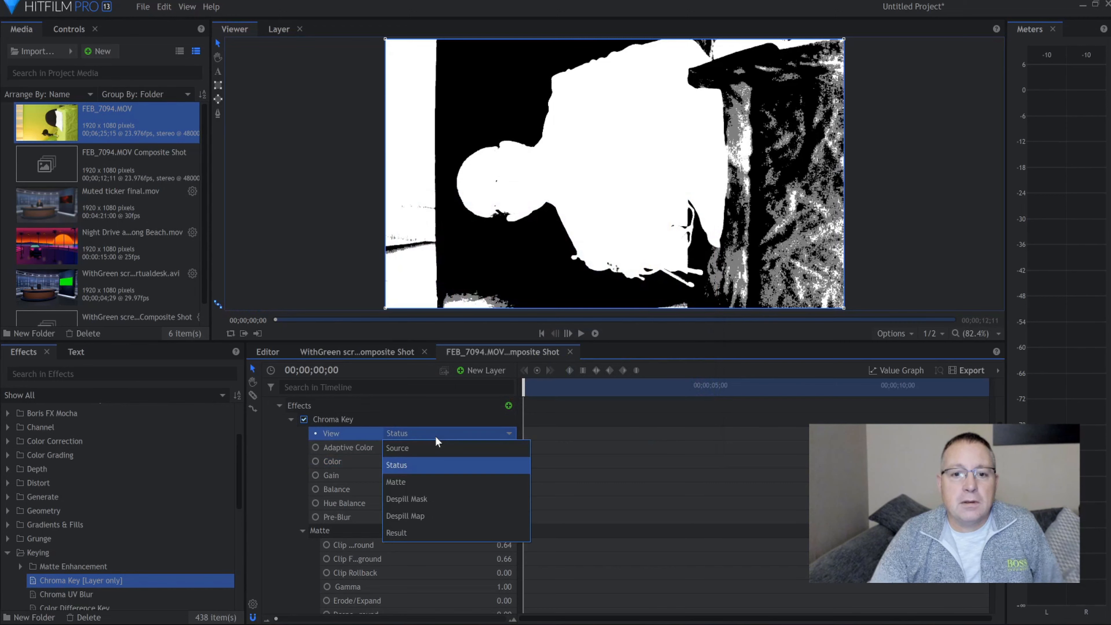
click(432, 533)
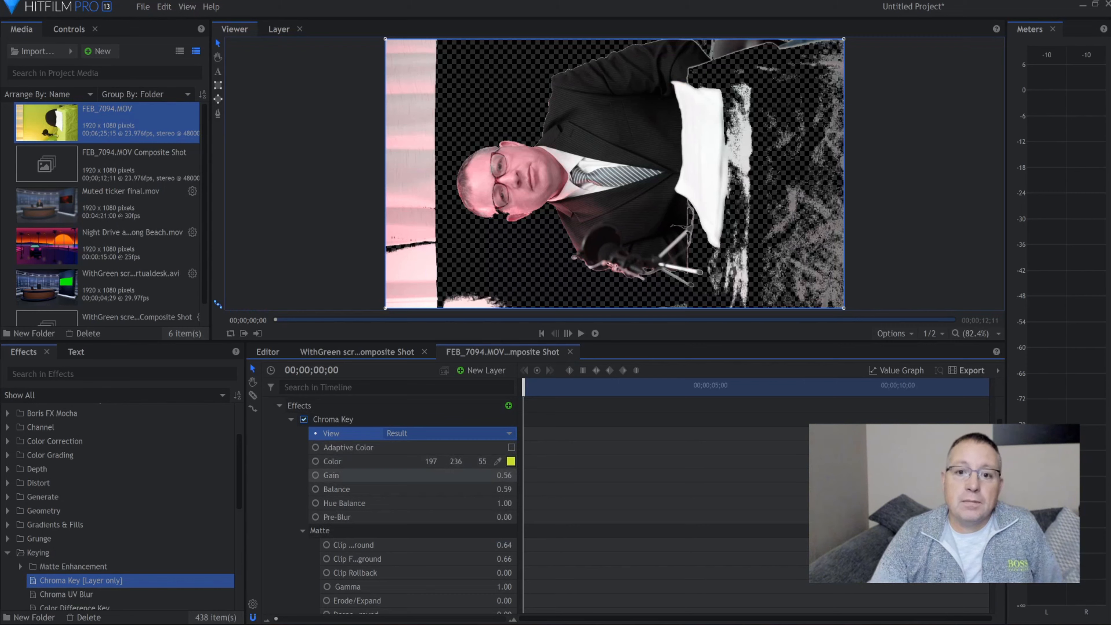
drag(504, 476, 504, 492)
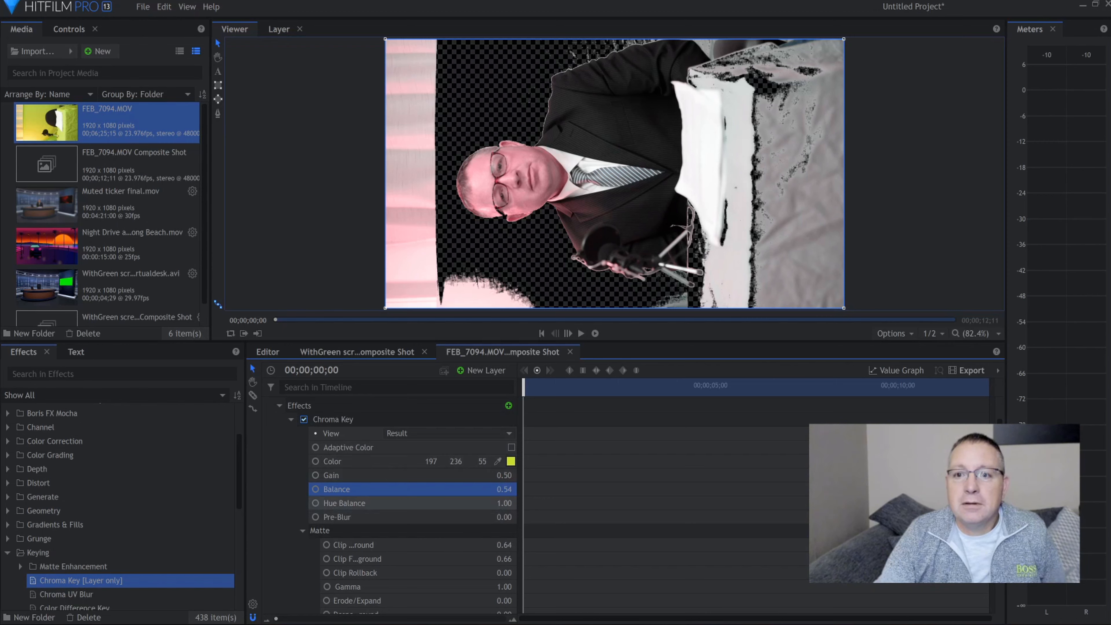
drag(504, 503, 513, 476)
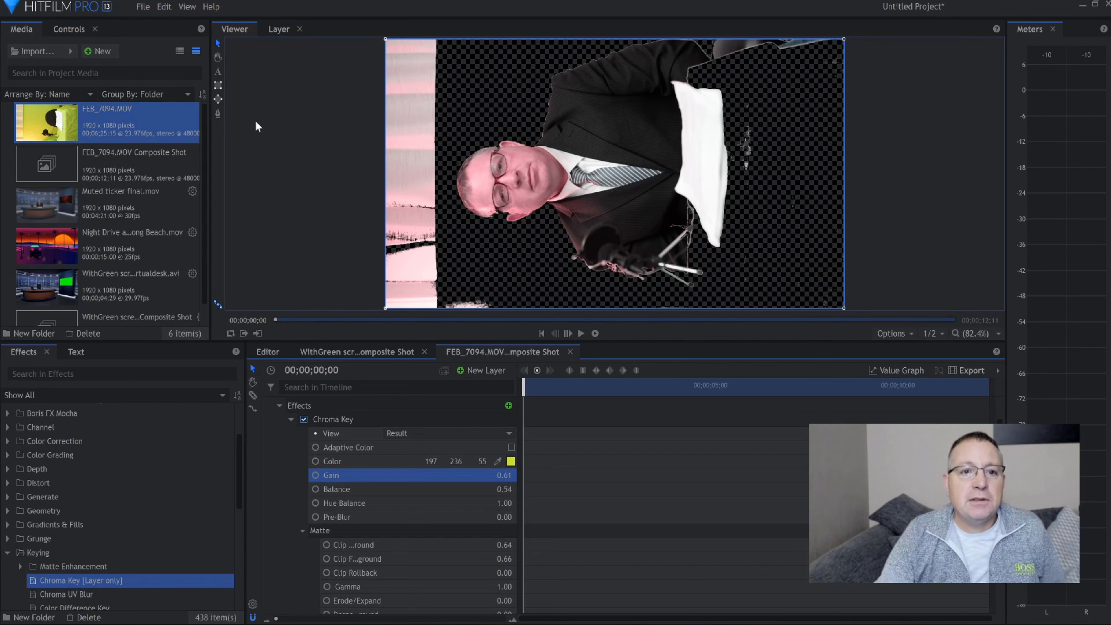
Draw a closed freehand mask around the presenter, microphone and papers, excluding the curtain strip and leftover backdrop specks
click(218, 114)
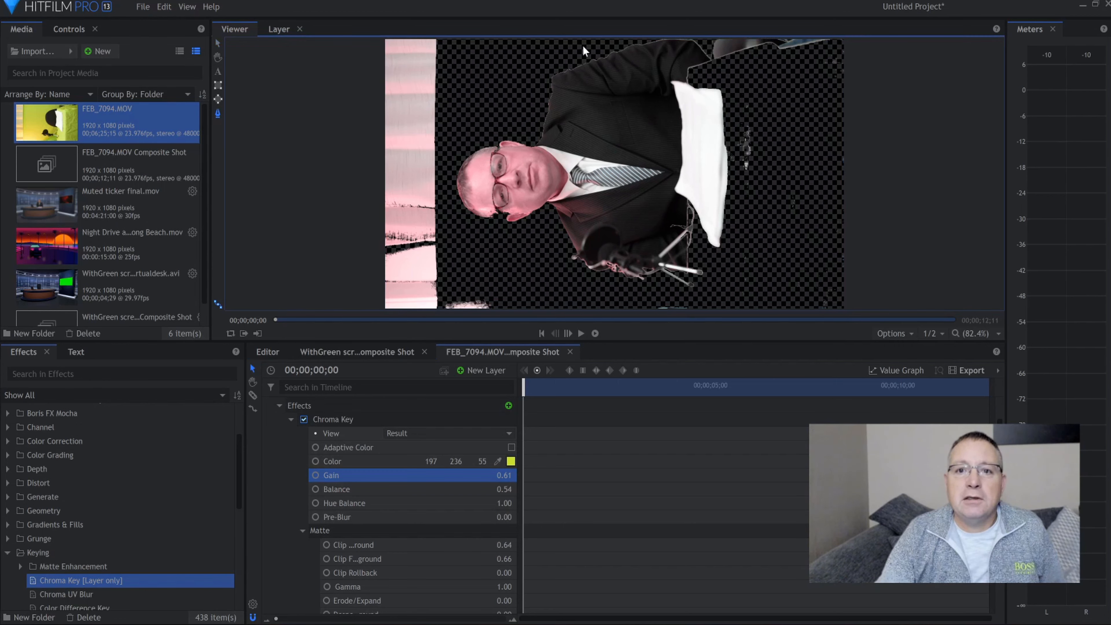
click(613, 39)
click(563, 45)
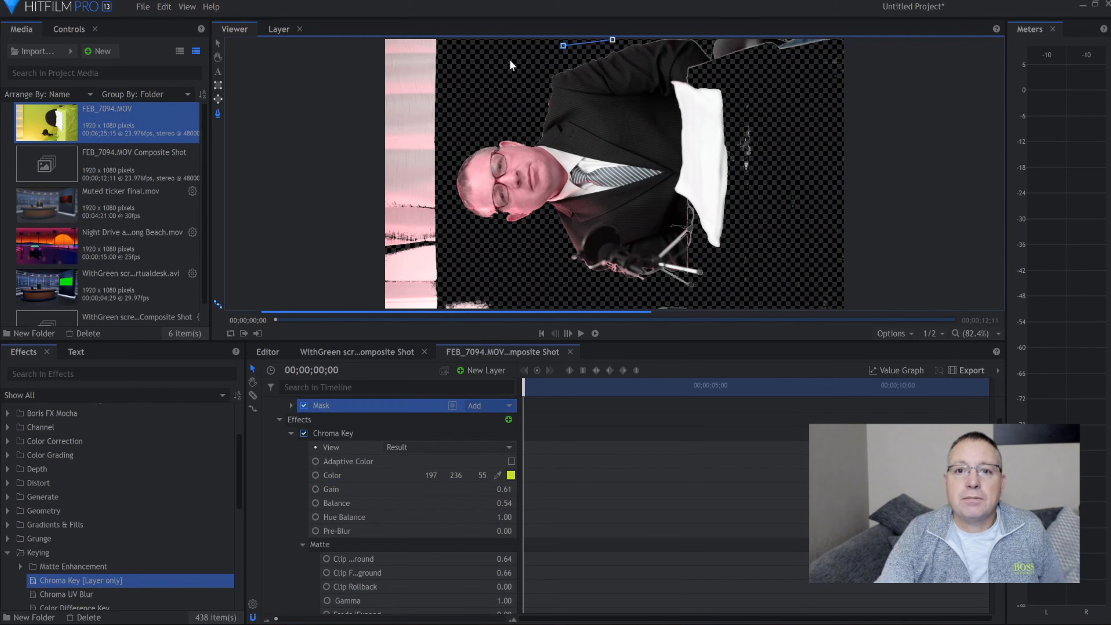
click(511, 60)
click(475, 84)
click(450, 132)
click(445, 184)
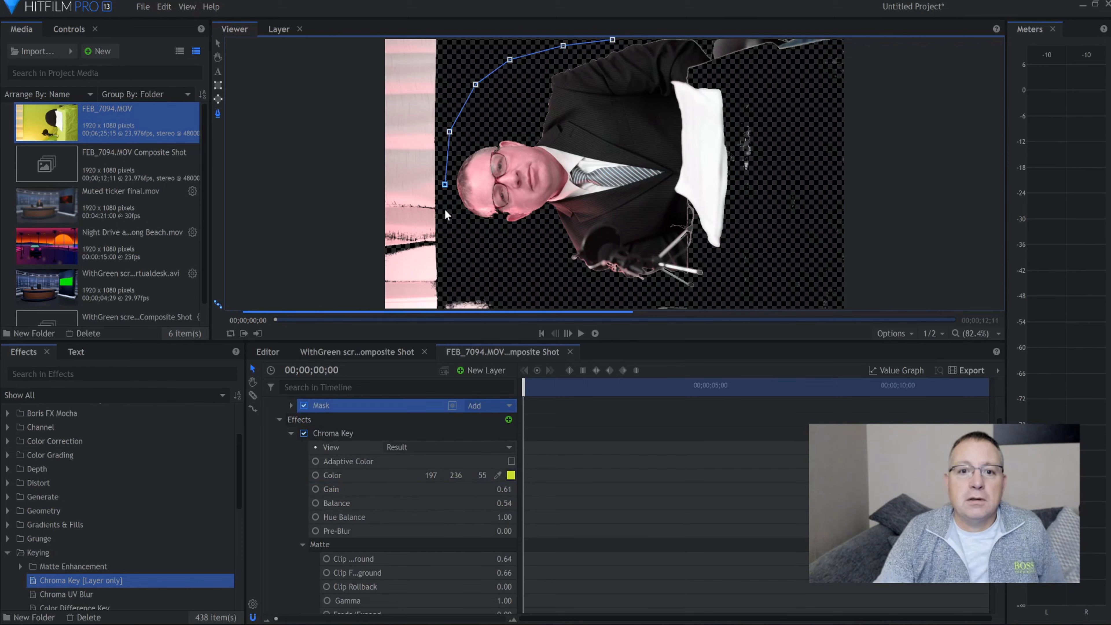
click(453, 232)
click(479, 274)
click(538, 285)
click(561, 296)
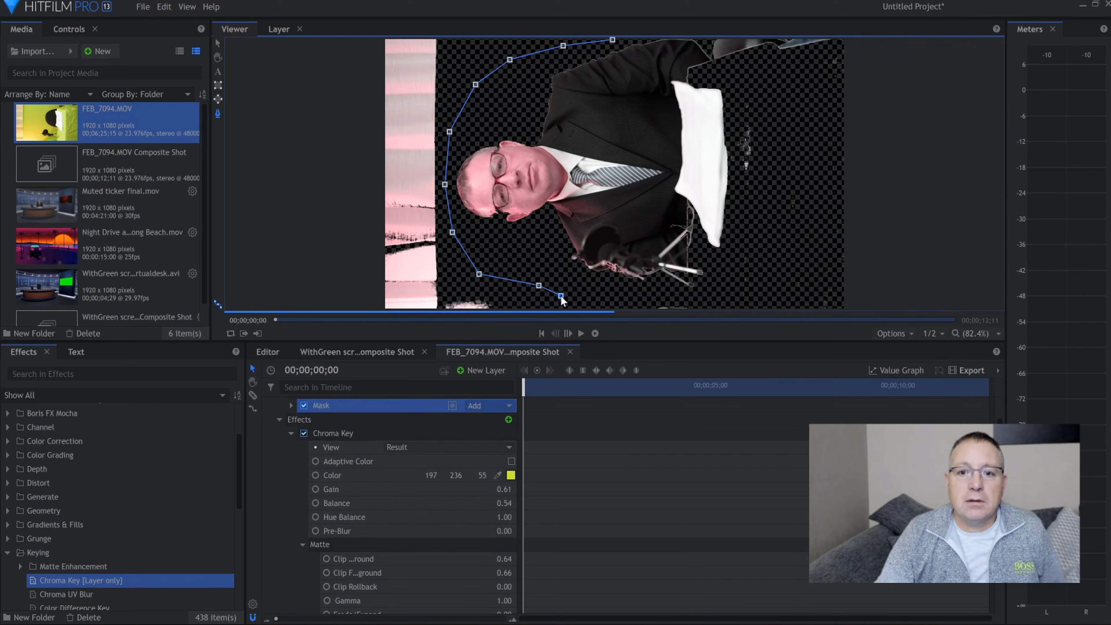
click(636, 292)
click(707, 291)
click(726, 260)
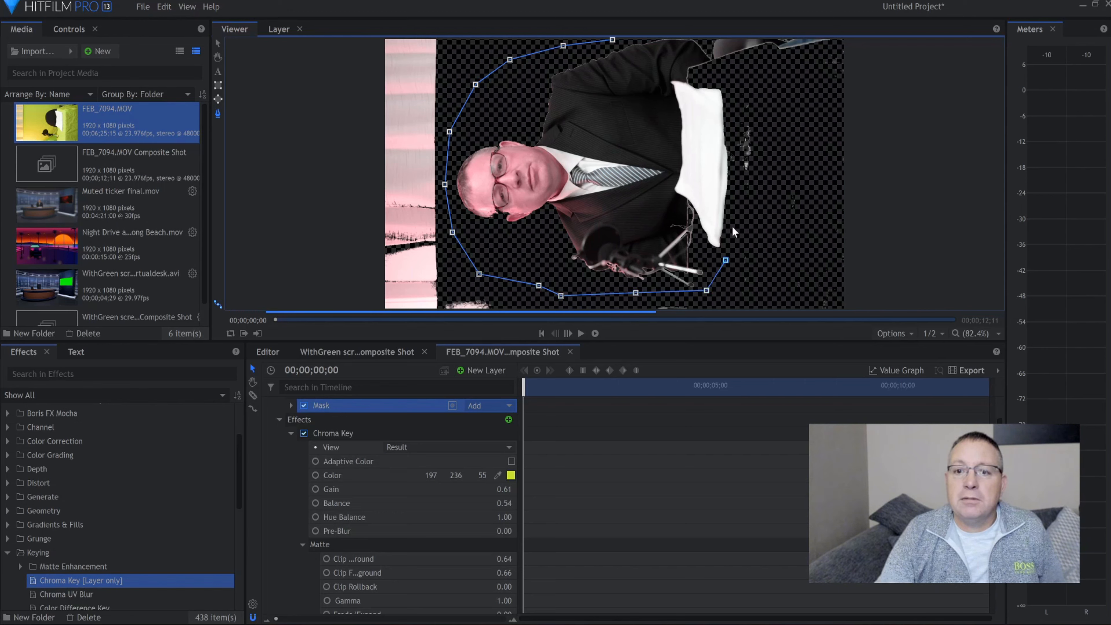
click(735, 215)
click(739, 159)
click(732, 94)
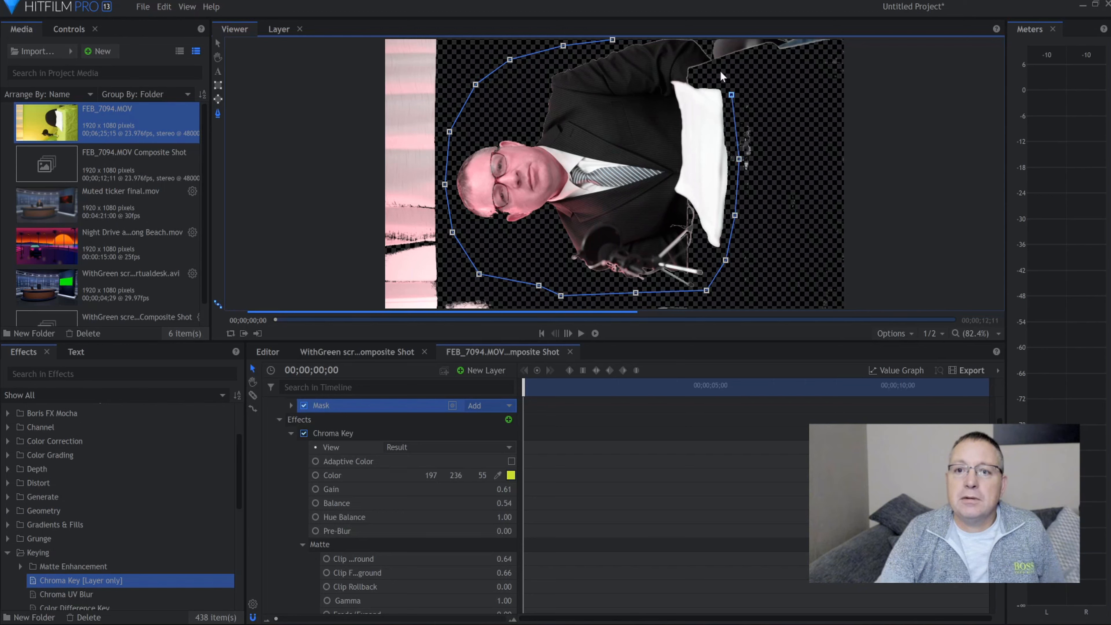
click(714, 58)
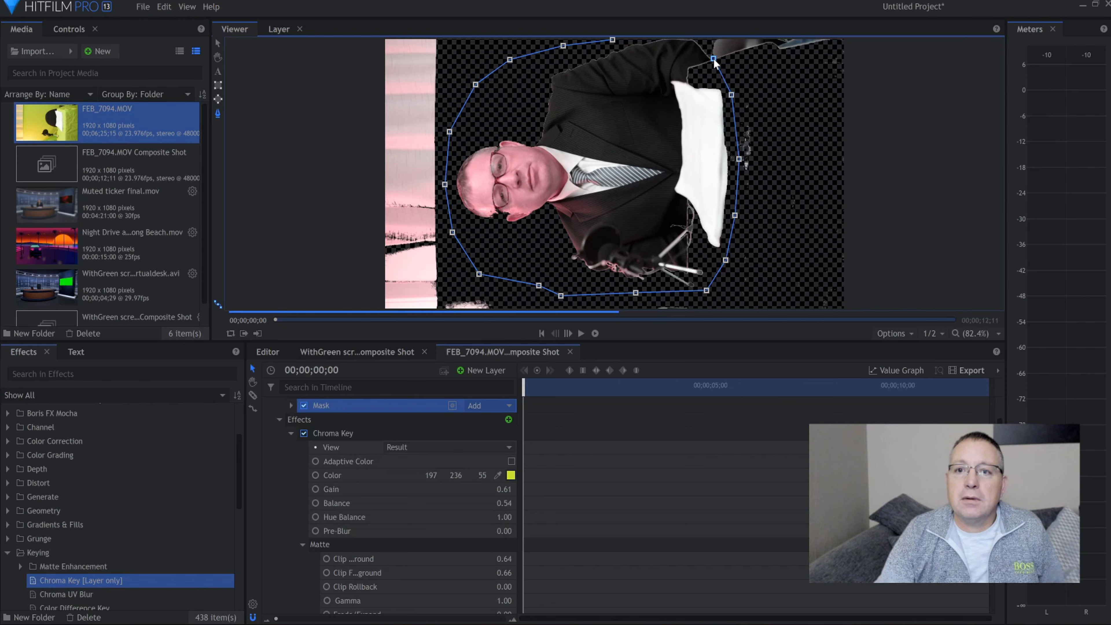
click(700, 40)
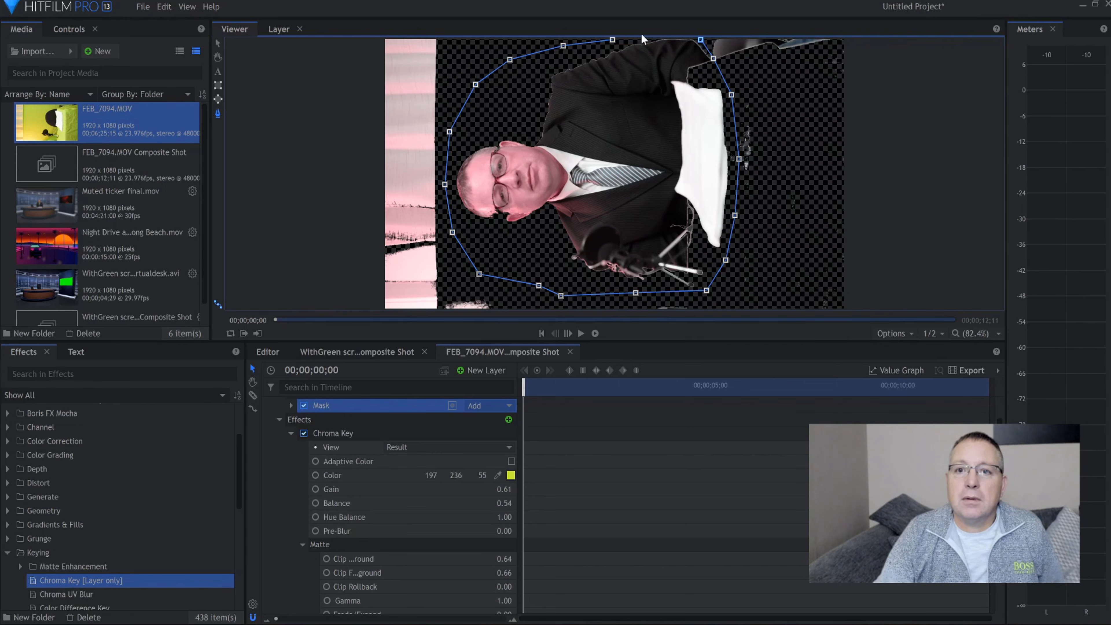
click(614, 40)
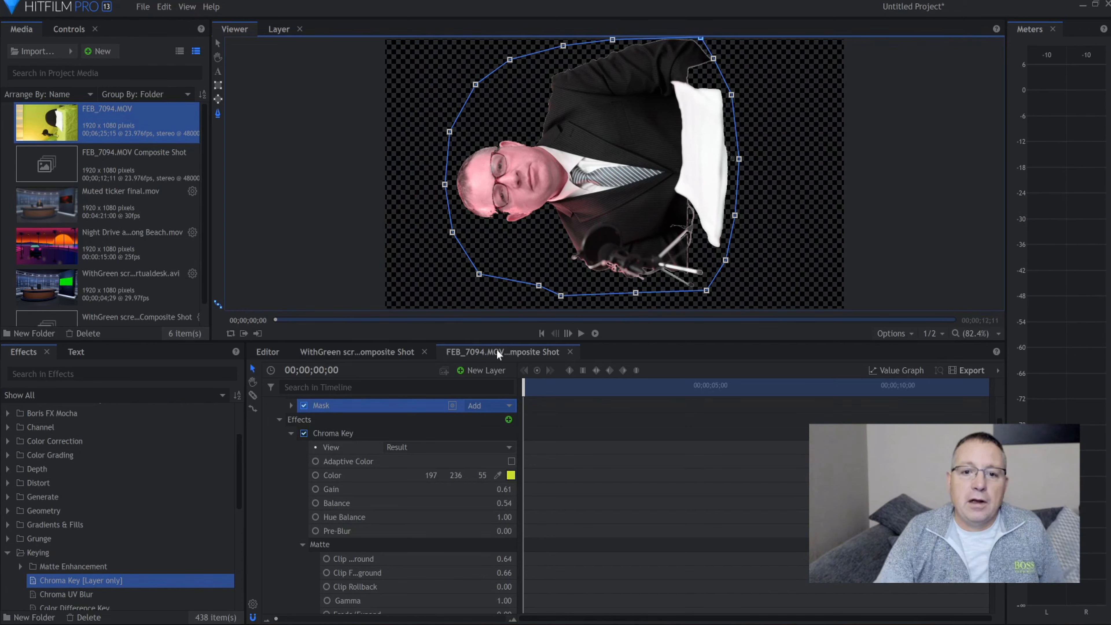
Return to the main edit timeline and rotate the keyed presenter clip upright over the studio set
click(274, 354)
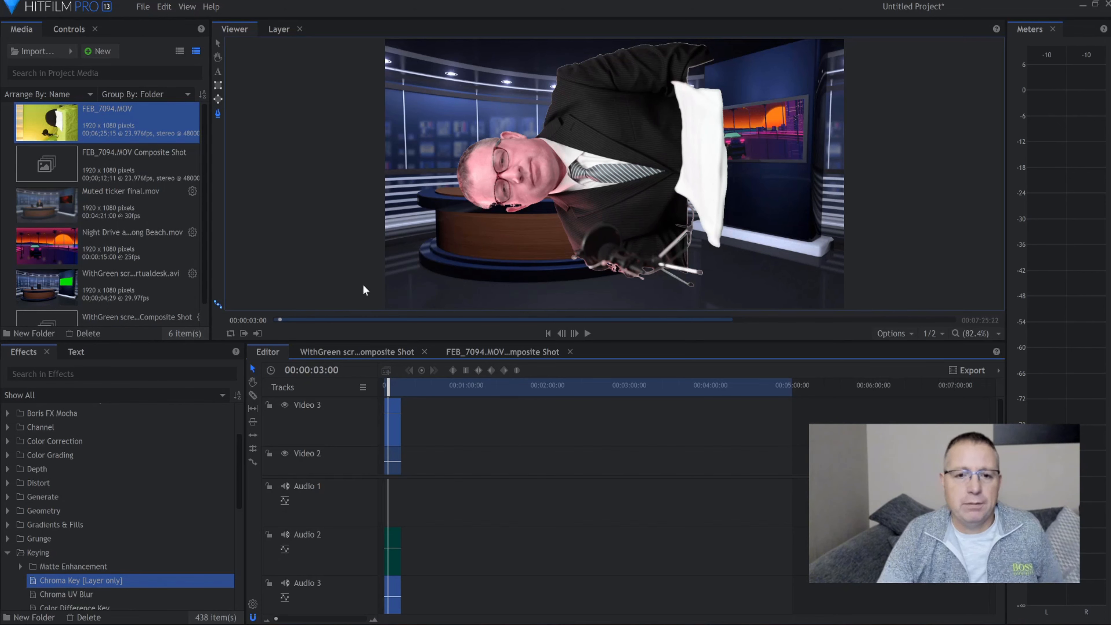
click(217, 44)
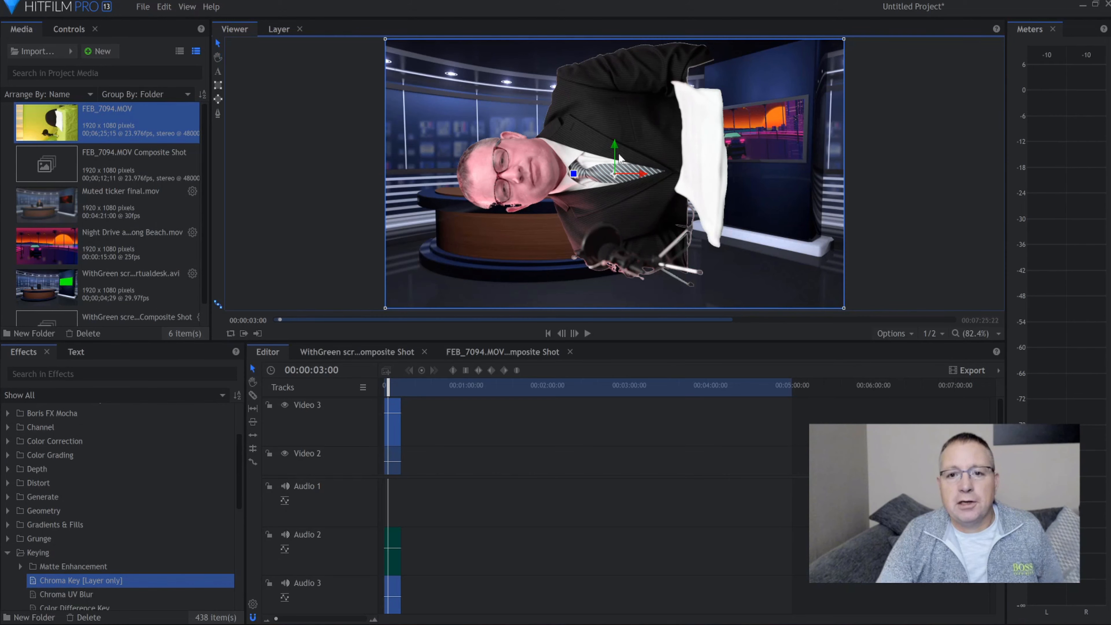
drag(575, 174, 618, 120)
Scale the presenter clip down proportionally until the figure fits the size of the studio desk
scroll(676, 97, down, 4)
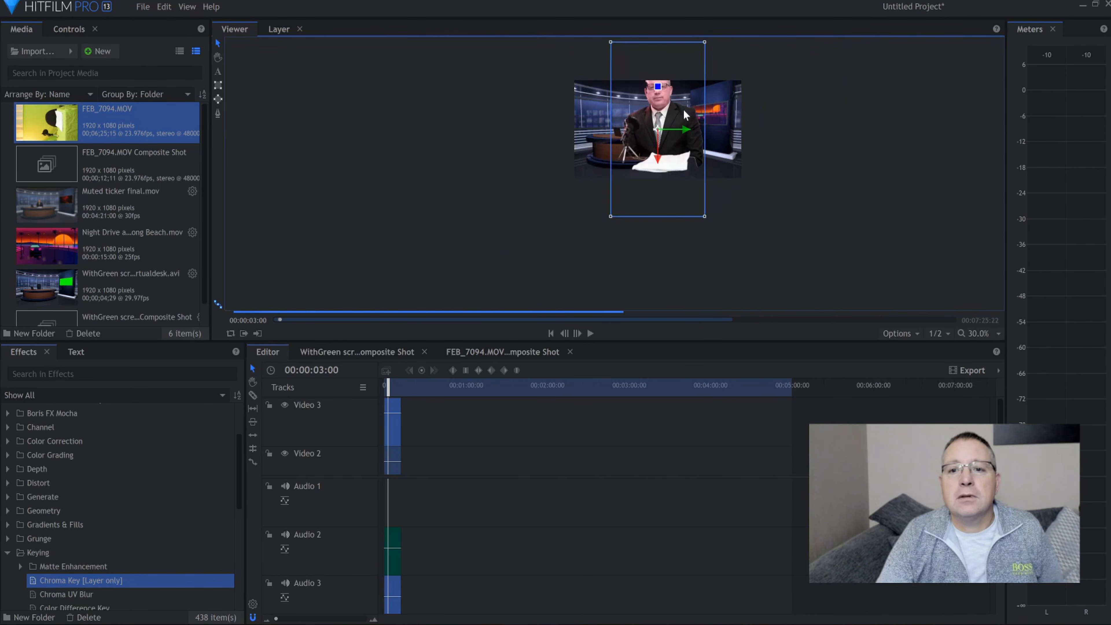
drag(705, 48, 678, 102)
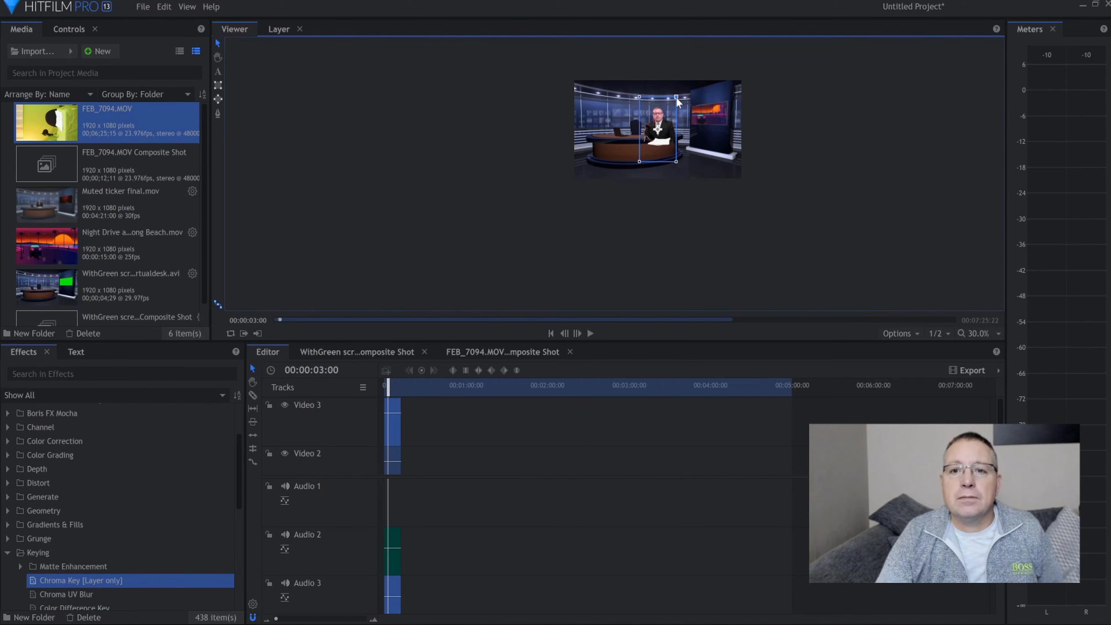
scroll(672, 166, up, 5)
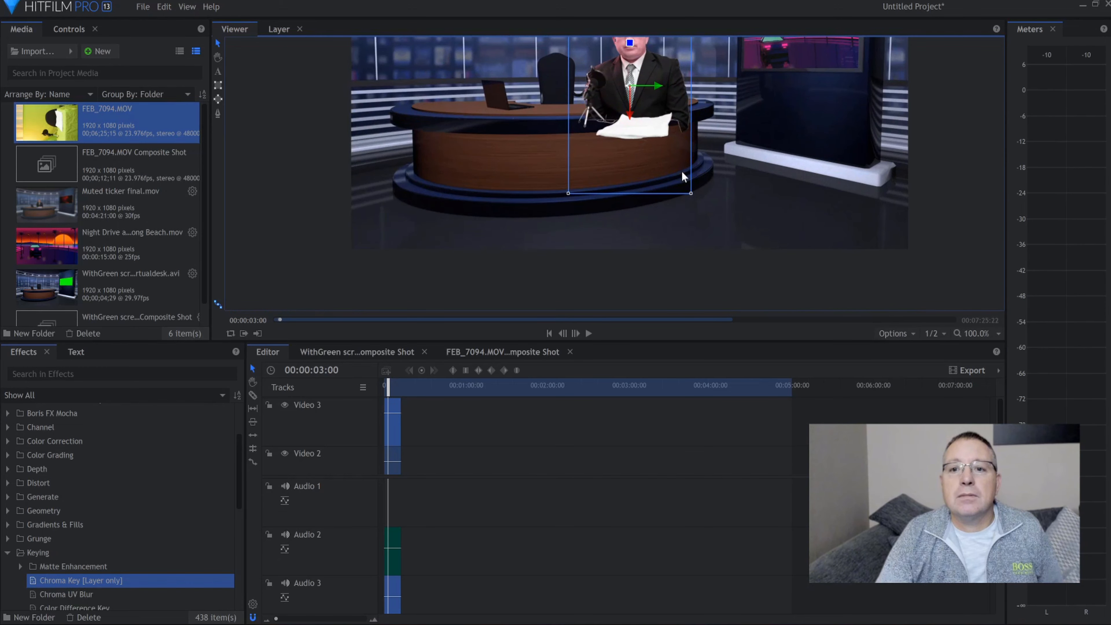
drag(693, 195, 683, 174)
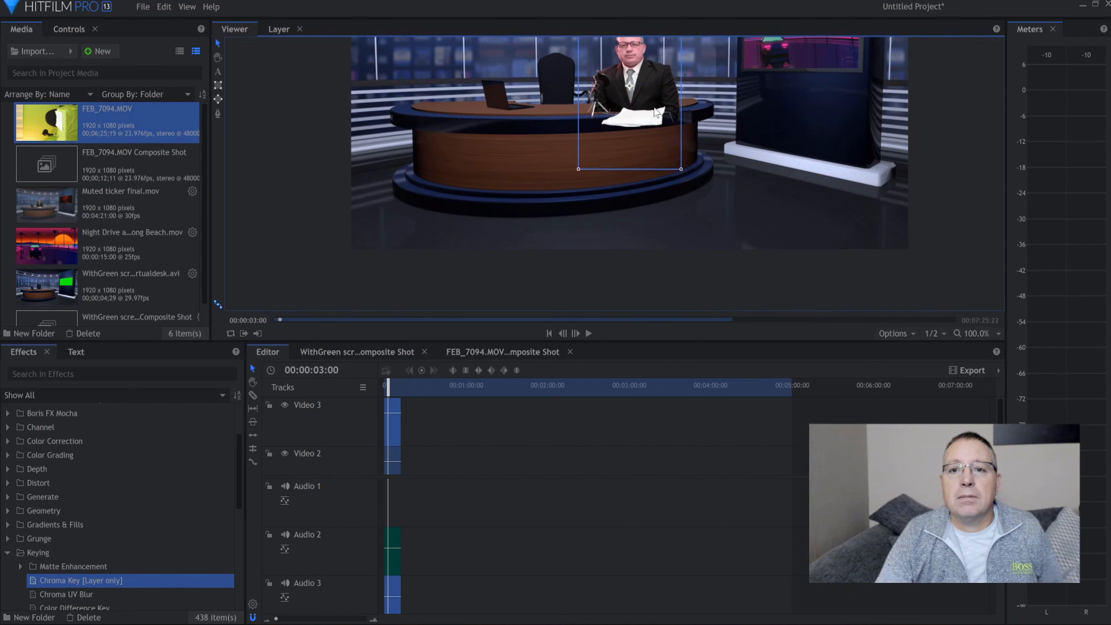
Move the presenter over the chair behind the desk, with the papers resting on the desktop, and inspect the placement
drag(658, 86, 561, 108)
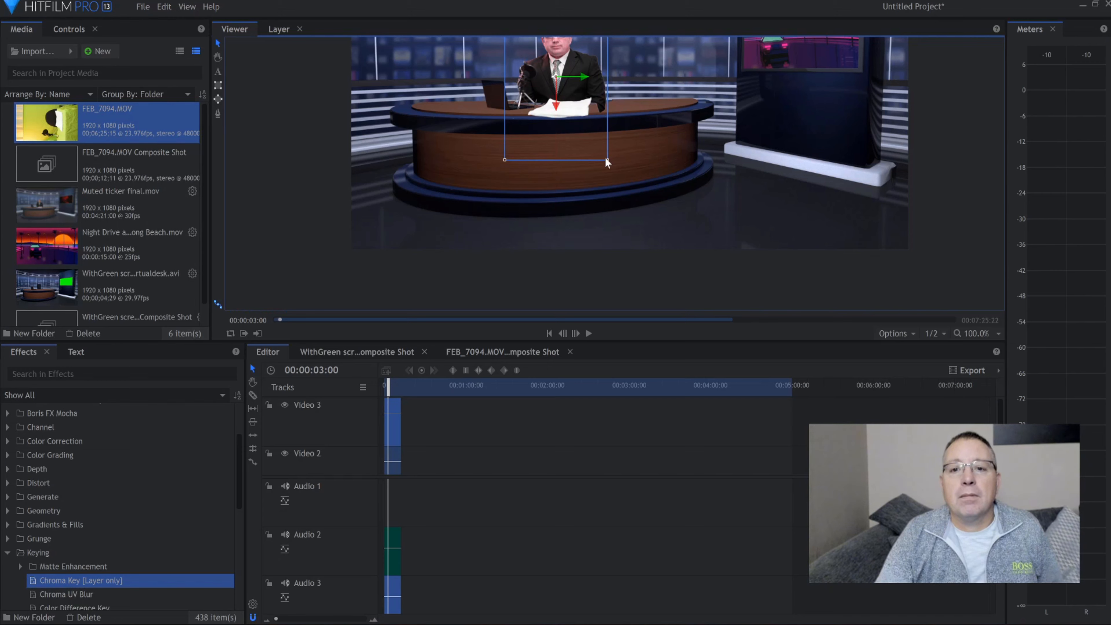
scroll(587, 82, down, 1)
scroll(587, 82, down, 5)
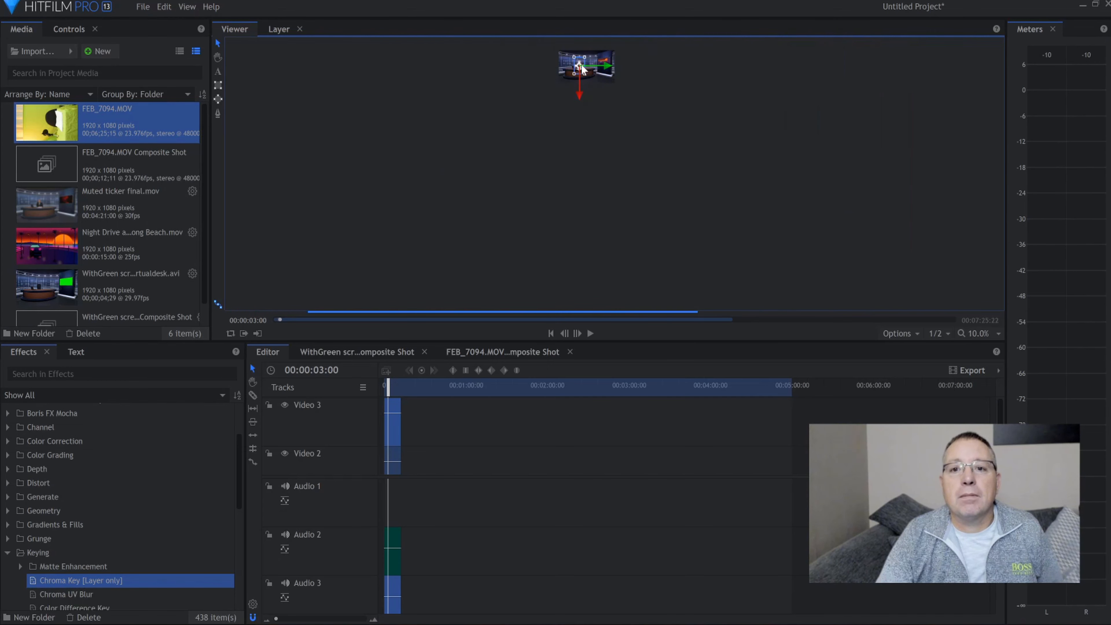
click(218, 57)
drag(588, 65, 588, 141)
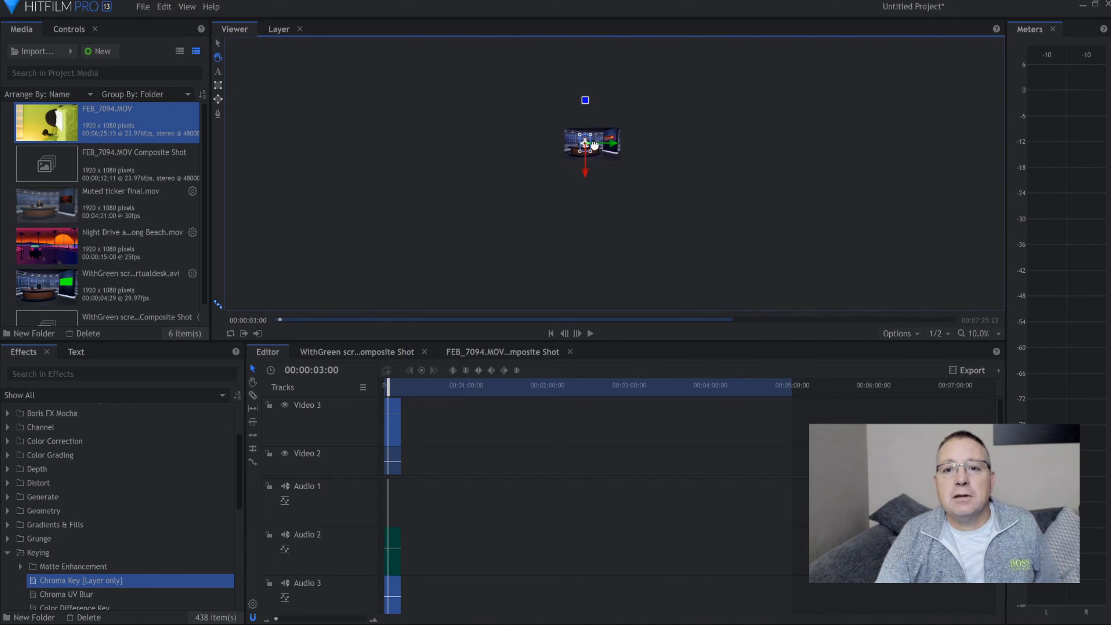
scroll(598, 127, up, 4)
scroll(599, 127, up, 5)
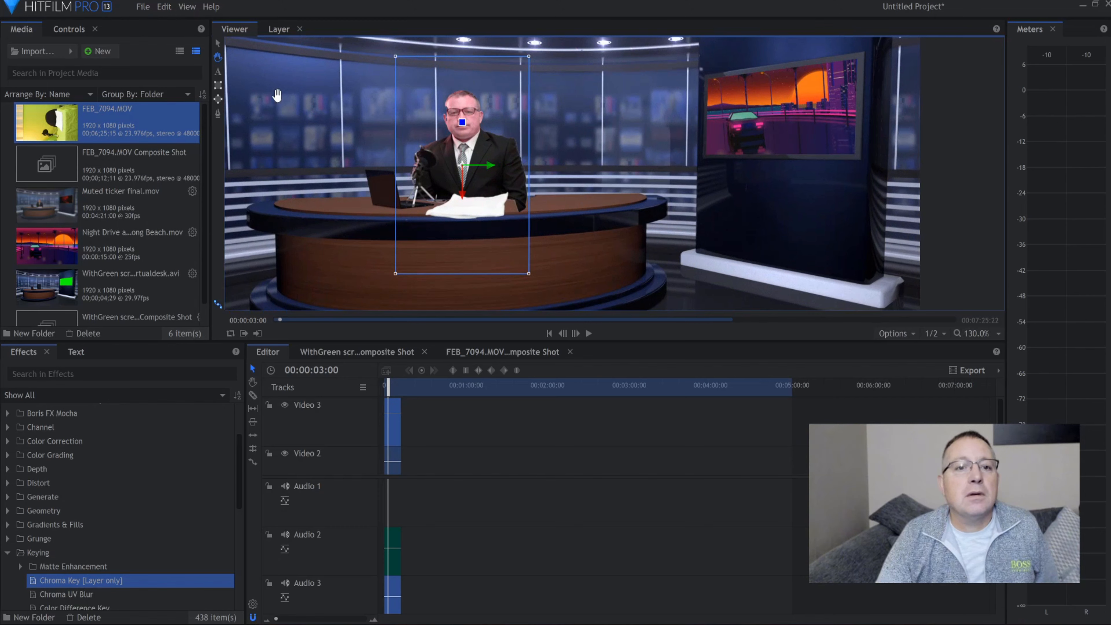
Scale the presenter clip down slightly more at the desk and play the composite from the start of the timeline
click(218, 43)
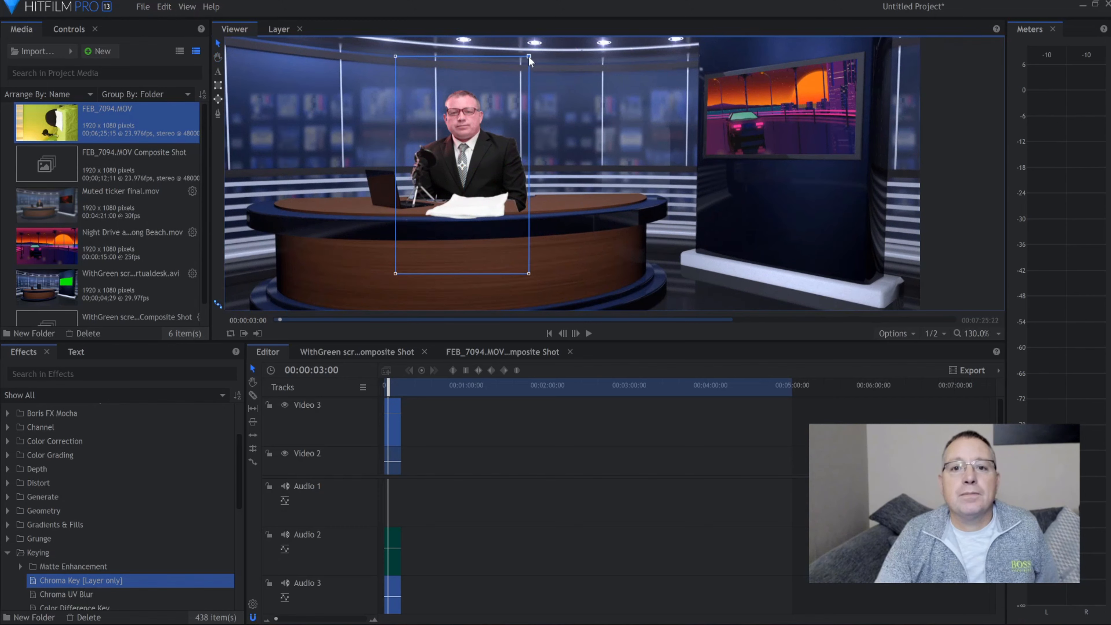
drag(528, 59, 525, 58)
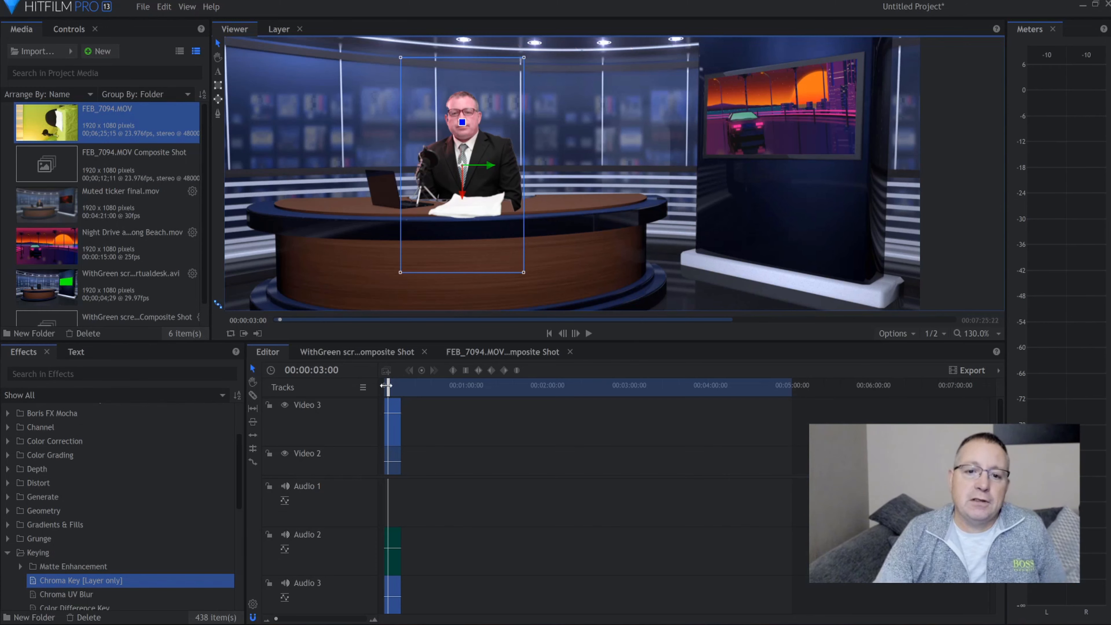
drag(388, 387, 379, 386)
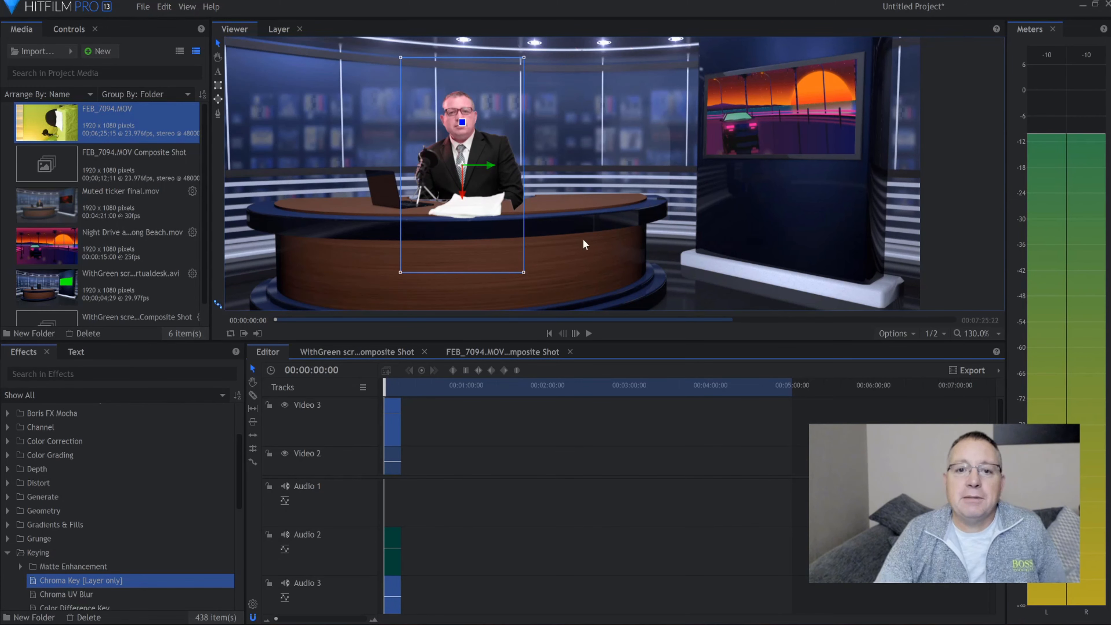
click(677, 261)
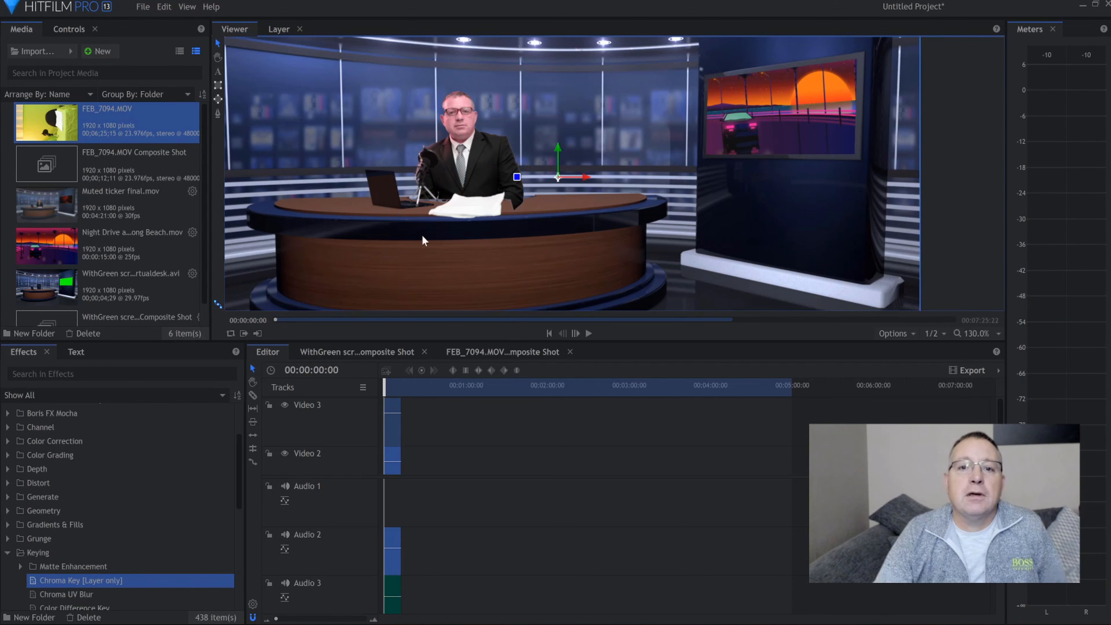
click(588, 333)
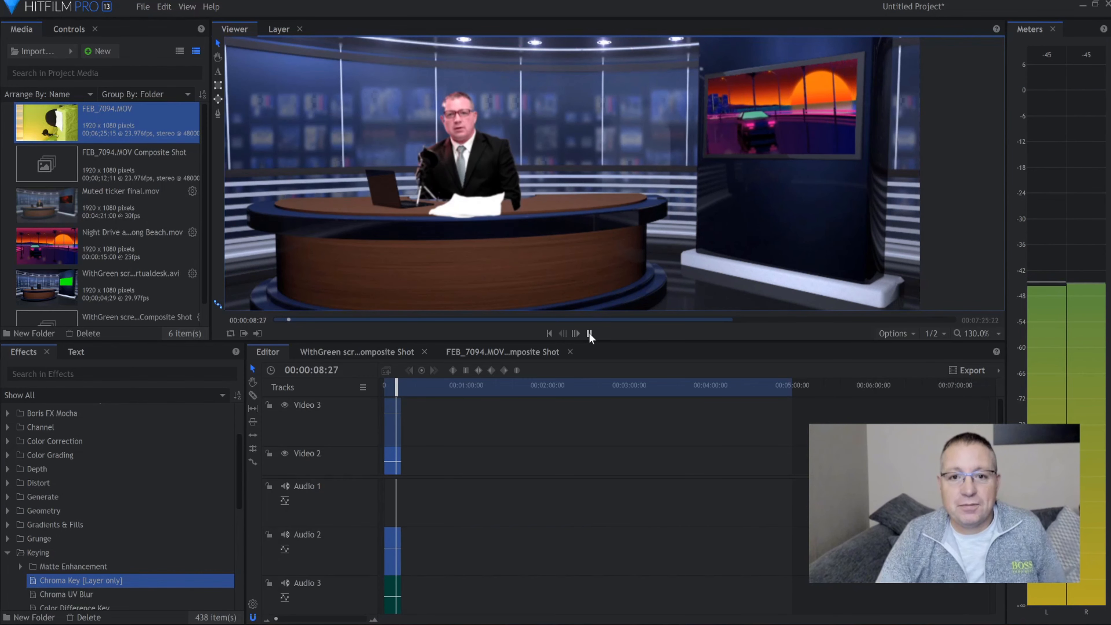
click(589, 334)
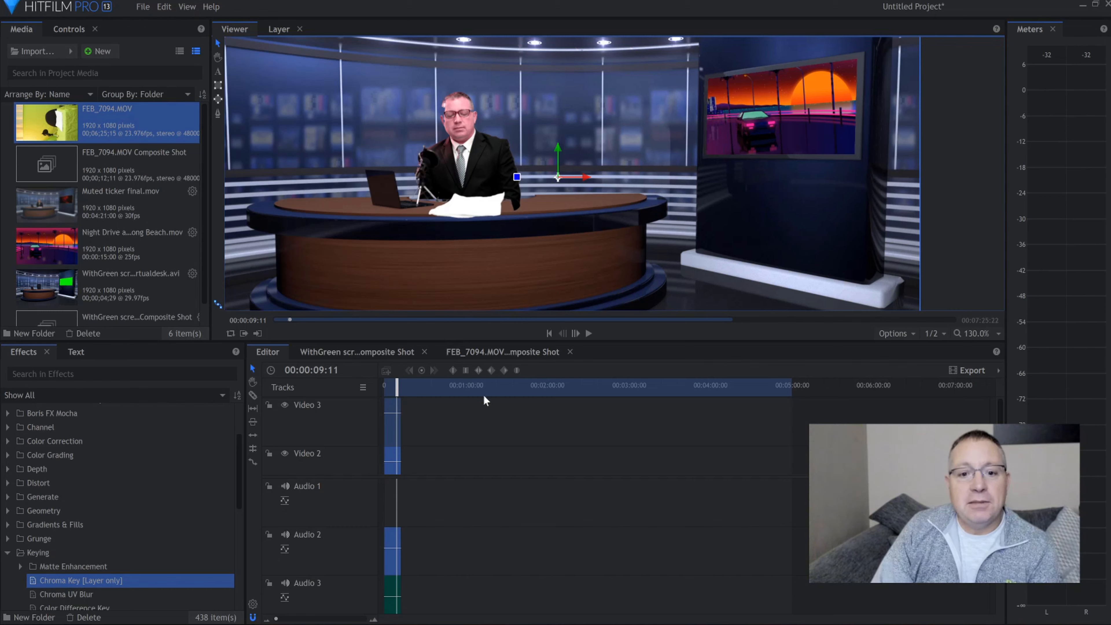
Scrub to the end of the studio composite and add Muted ticker final.mov after it on the Video 2 track
click(399, 388)
drag(397, 389, 401, 390)
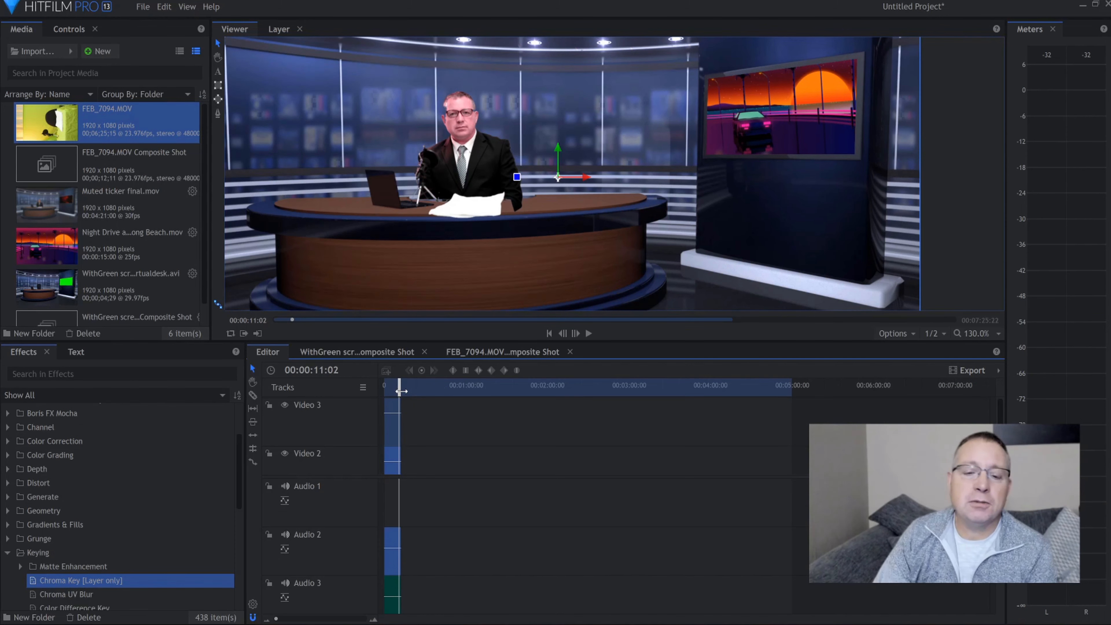
drag(400, 390, 400, 389)
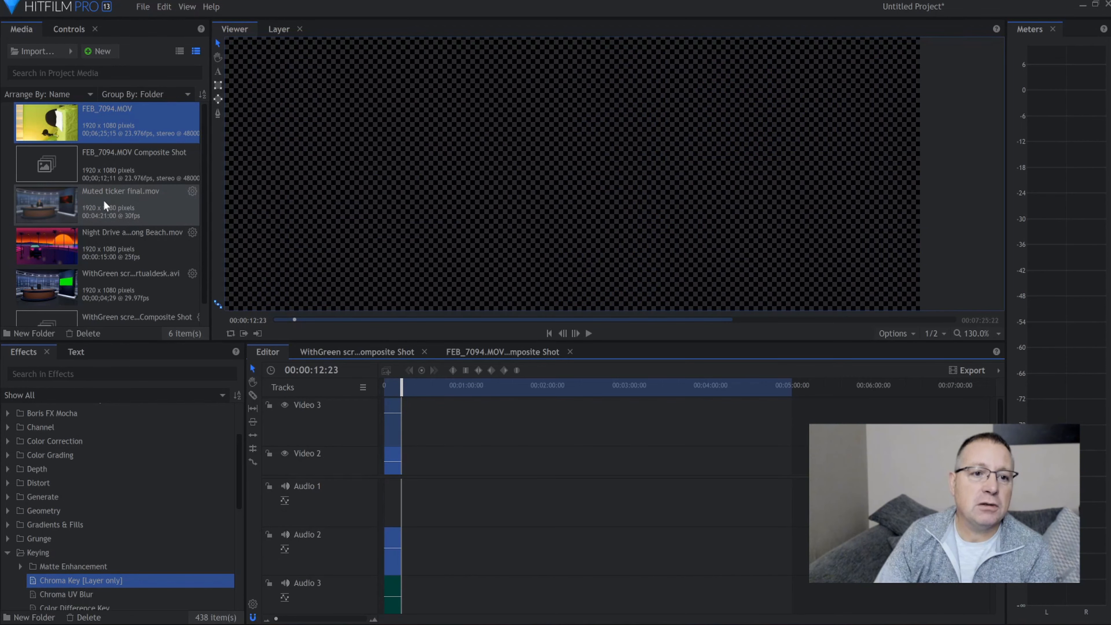
drag(104, 200, 409, 436)
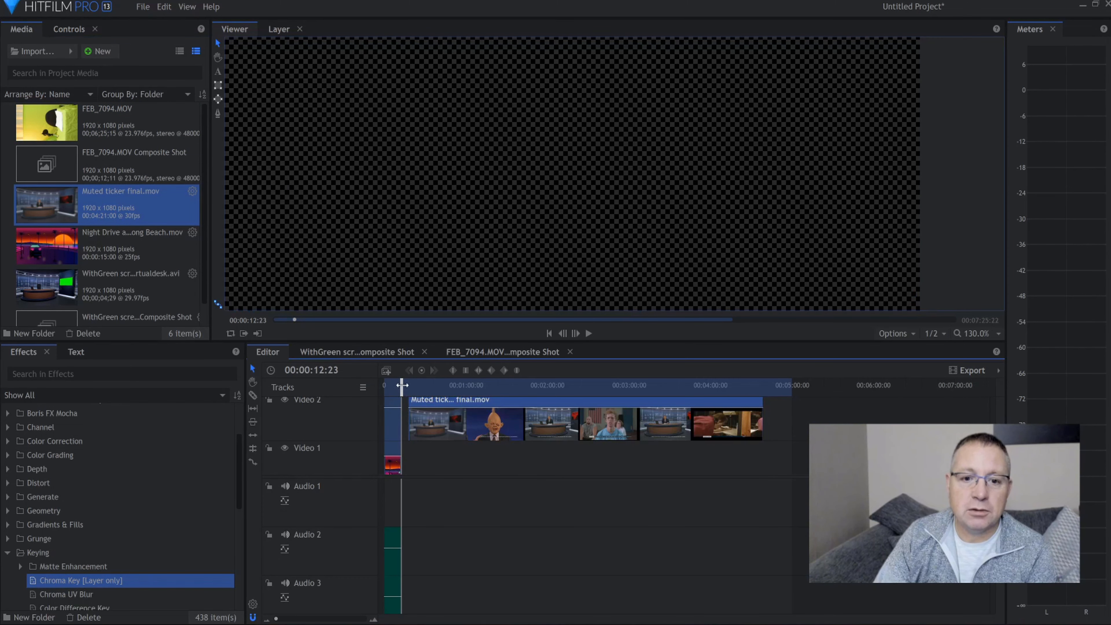
Play the ticker clip from its beginning, examining the full frame and a close-up of the presenter and studio screen
click(409, 385)
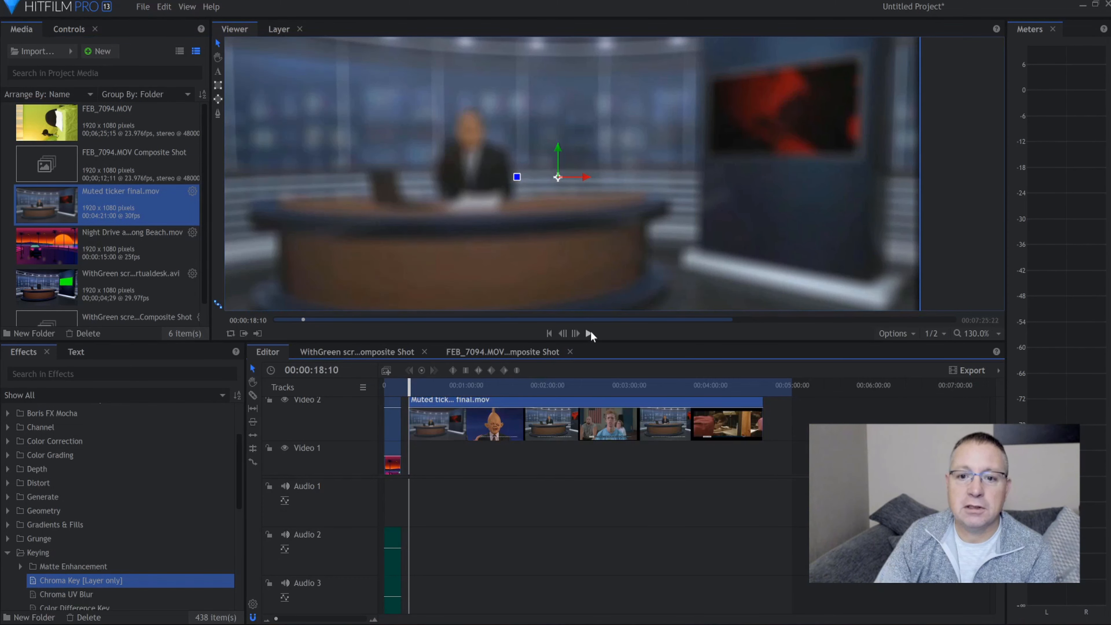
scroll(626, 157, down, 2)
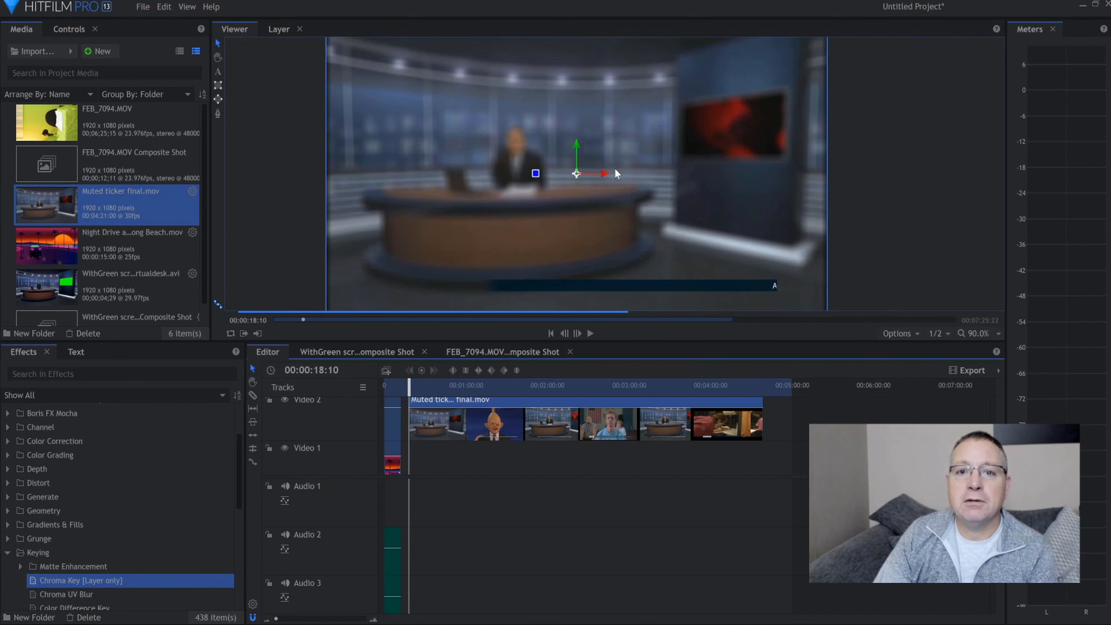
scroll(615, 168, down, 1)
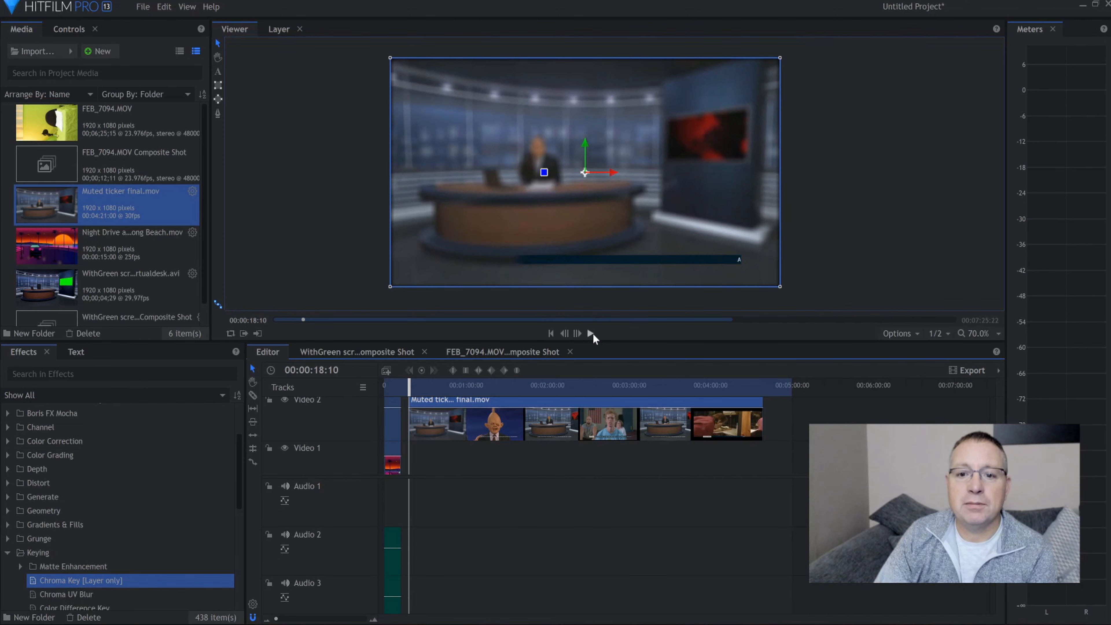
click(592, 334)
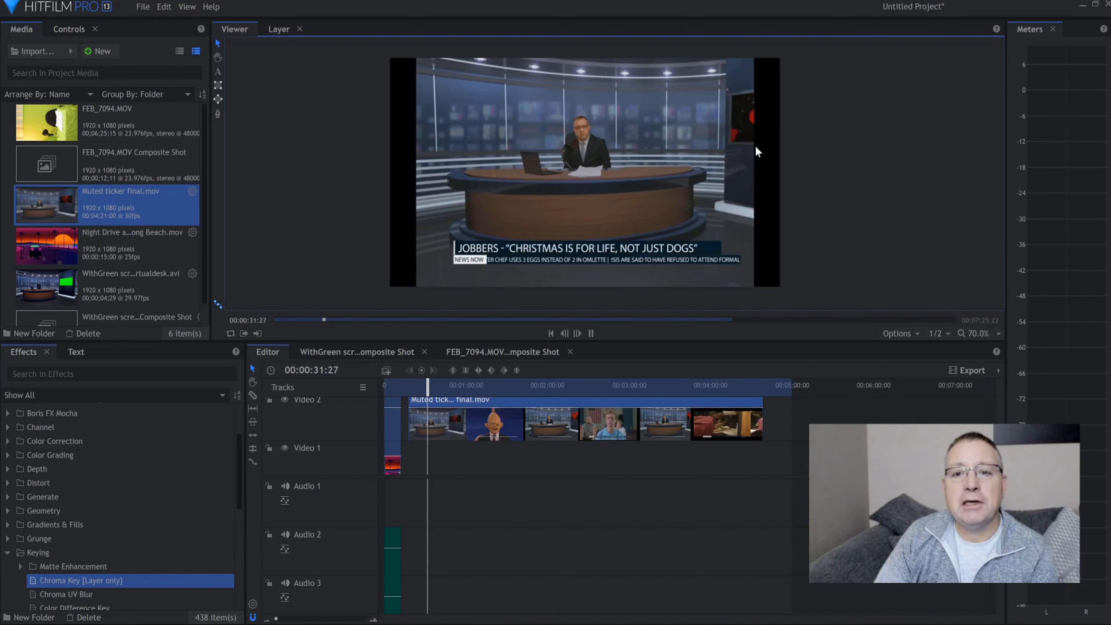
scroll(585, 142, up, 4)
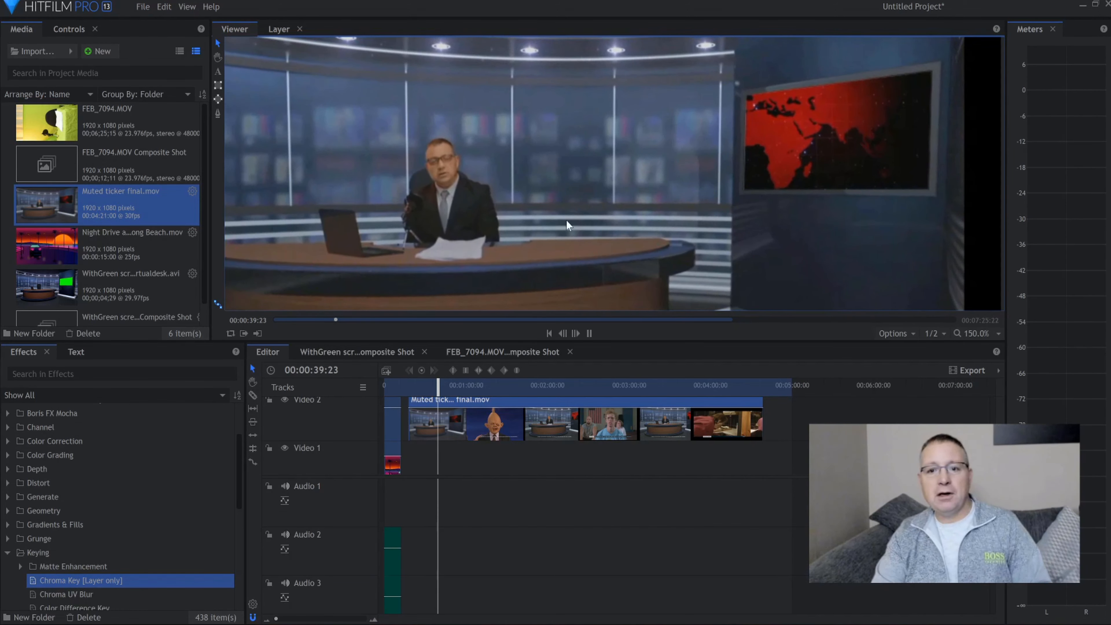
click(588, 333)
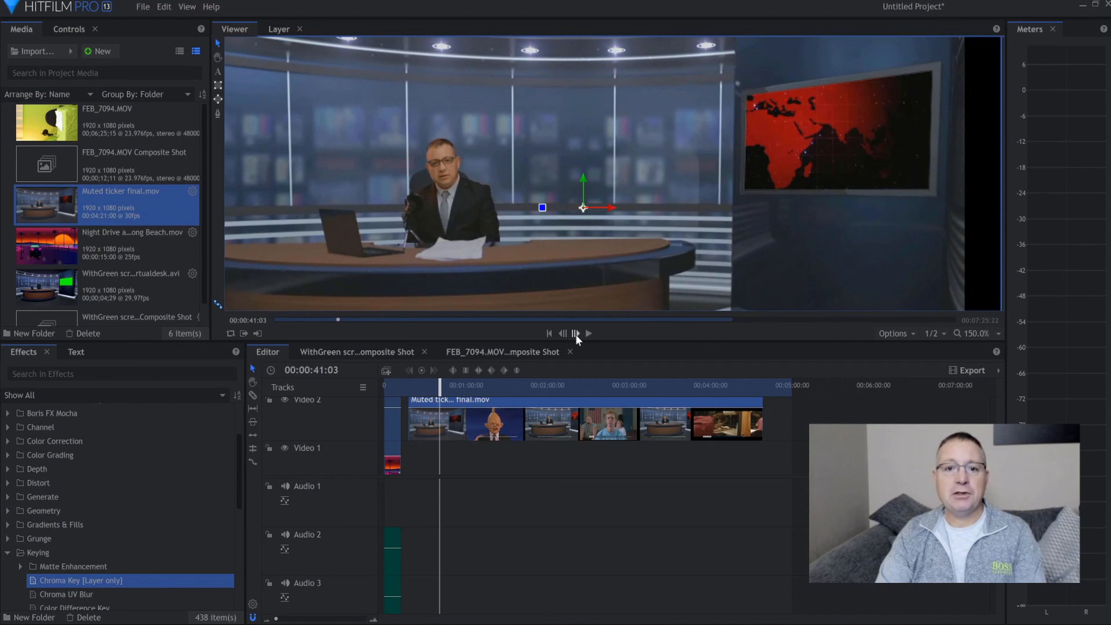